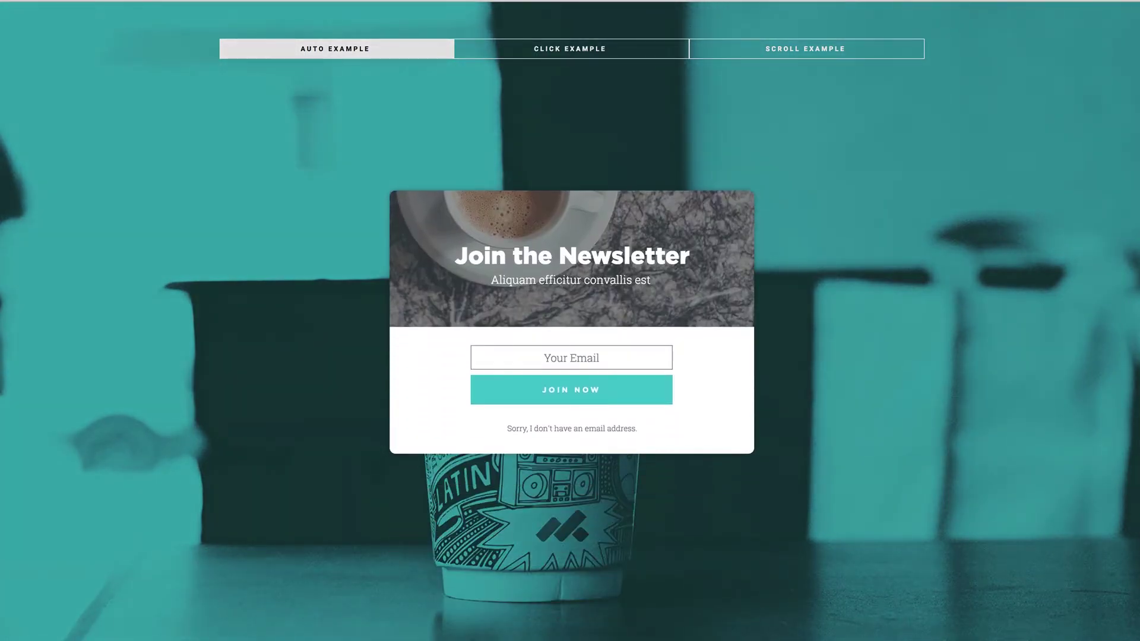
- Dismiss the pop-up, then try the click example's REDEEM OFFER pop-up and cancel it
left_click(541, 124)
left_click(552, 48)
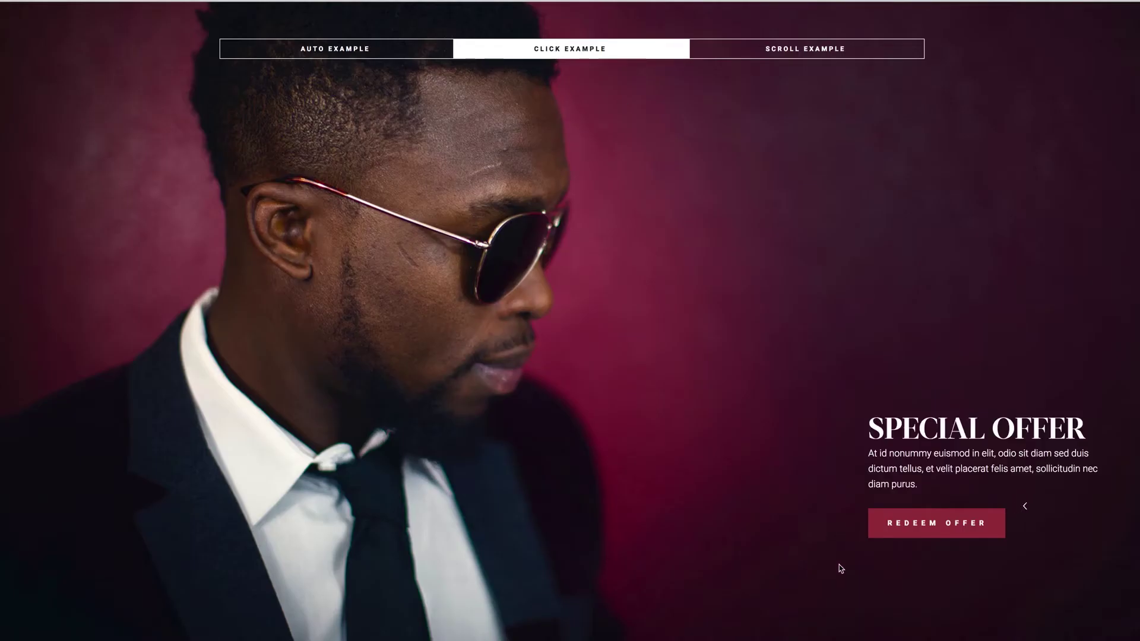
left_click(923, 525)
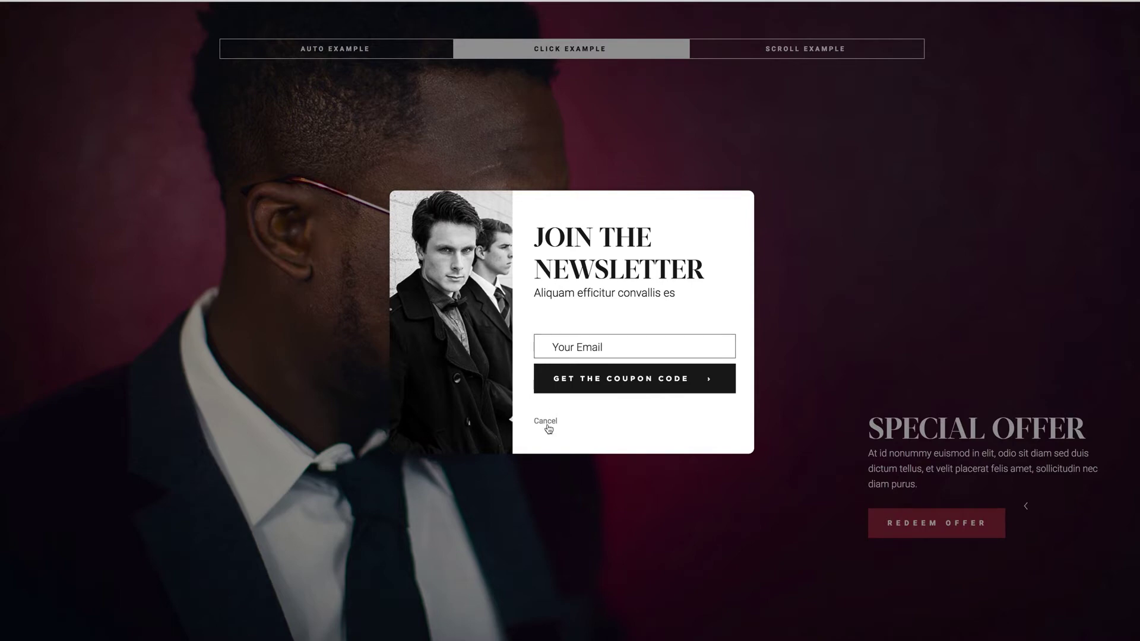
left_click(836, 285)
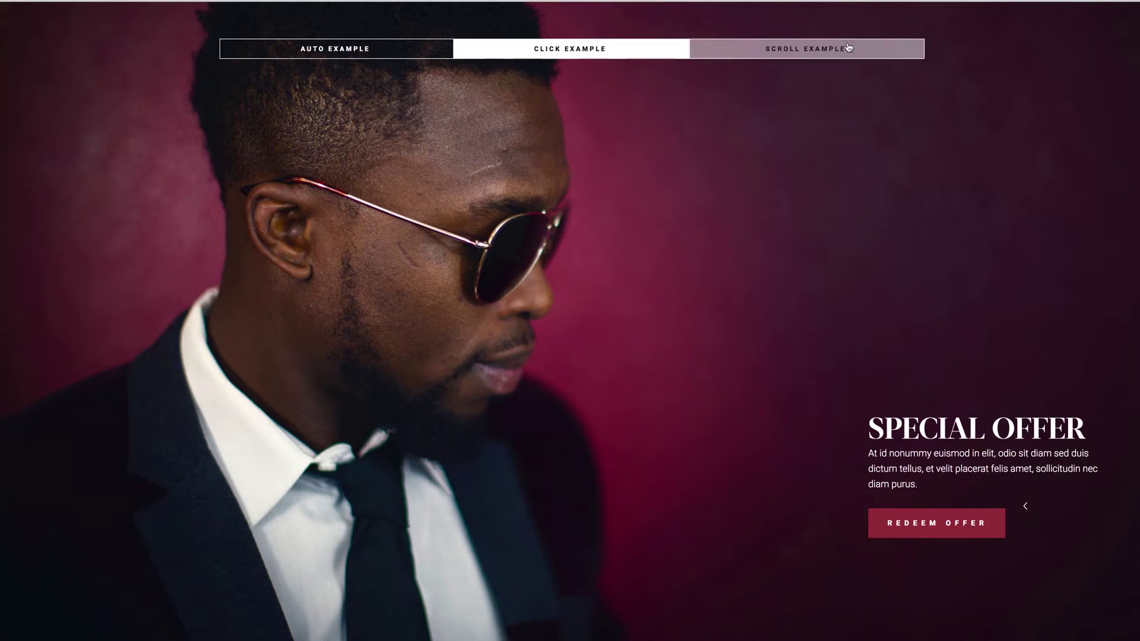
- Trigger the scroll example's newsletter modal by scrolling down, then dismiss it
left_click(802, 49)
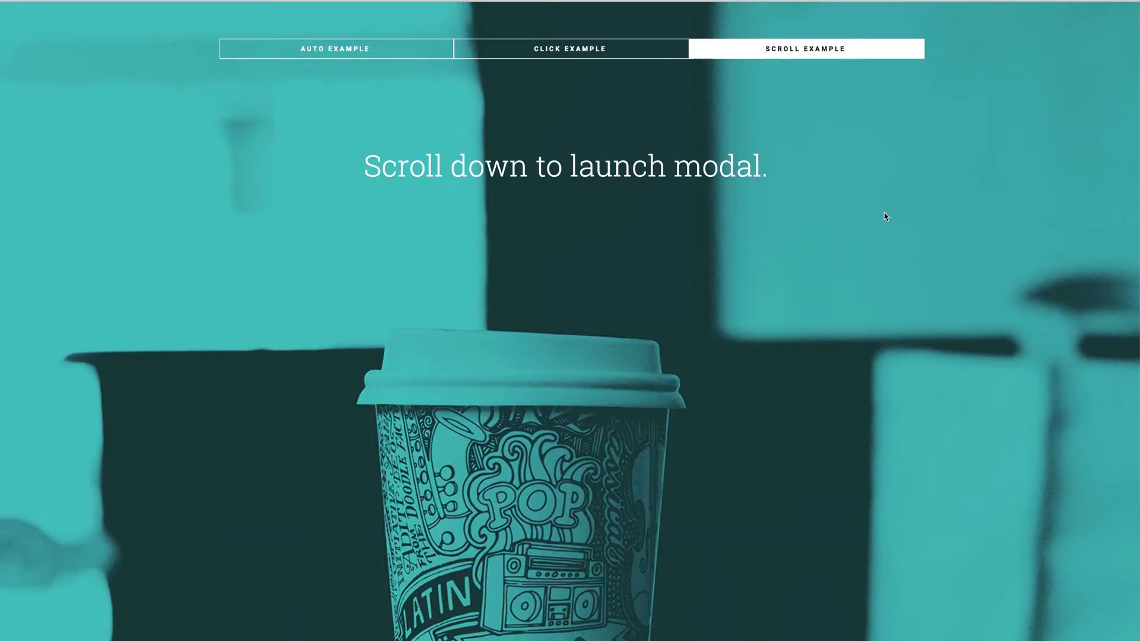
scroll(884, 216, "down", 1)
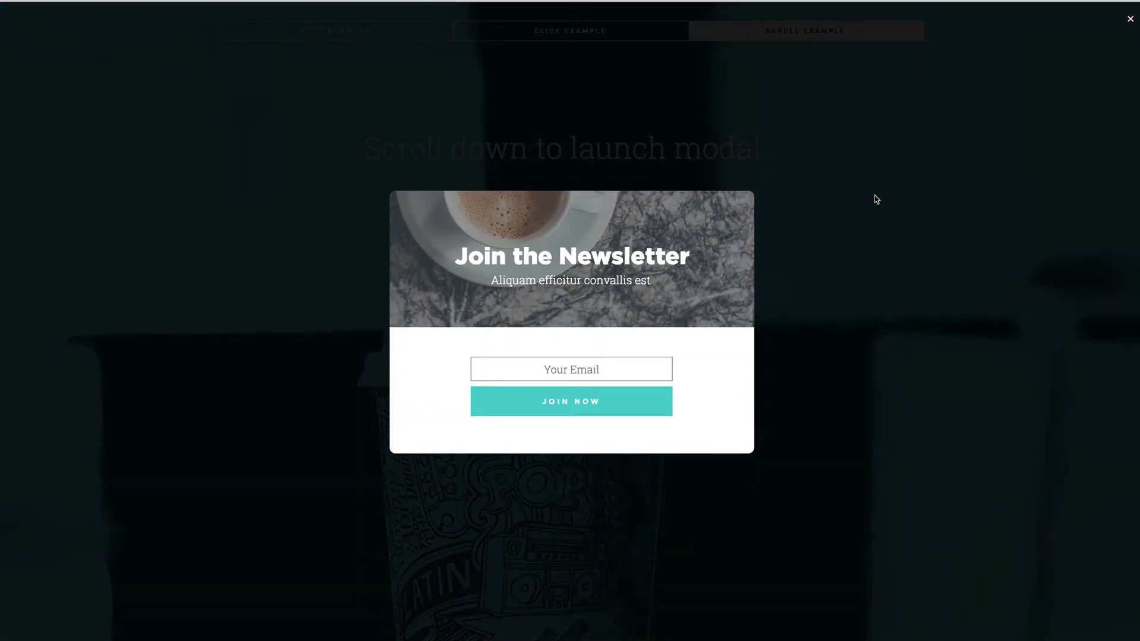
left_click(875, 195)
scroll(864, 191, "up", 1)
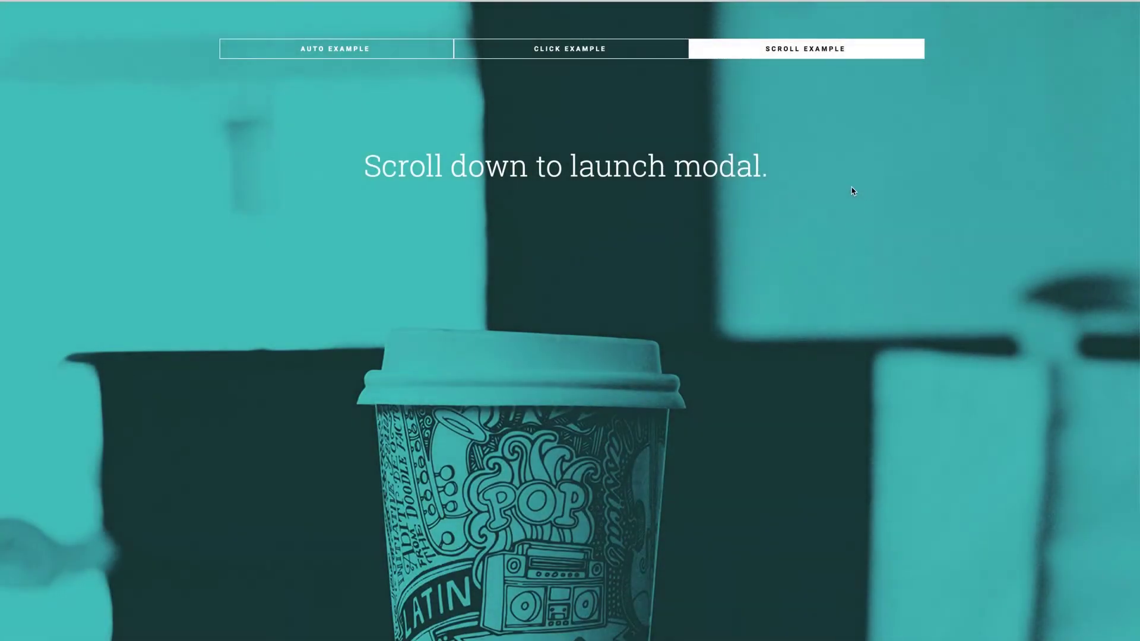
- Drag the Pop-Ups Pro widget from the Library onto the pasteboard left of the Home page
left_click(337, 50)
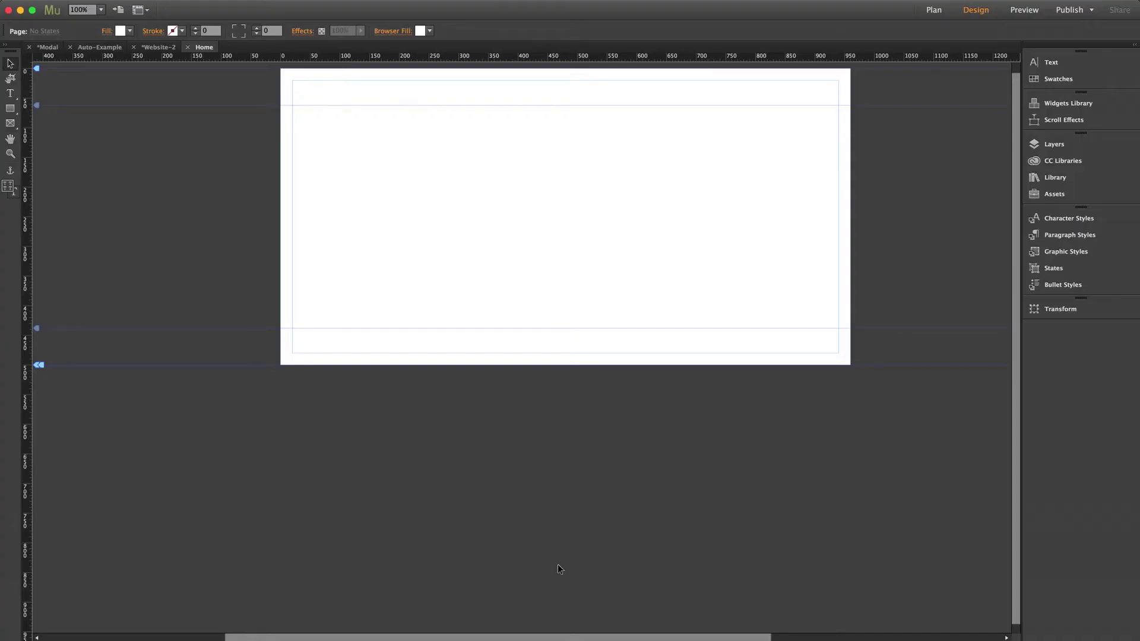
left_click(1062, 179)
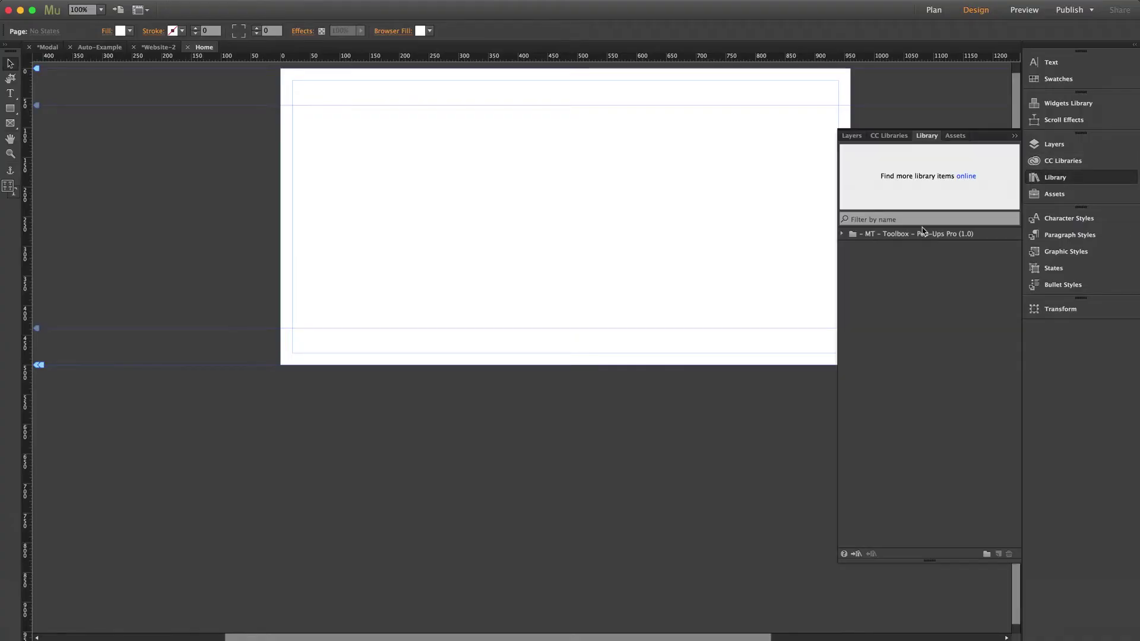
left_click(847, 235)
left_click_drag(865, 247, 363, 140)
left_click(369, 217)
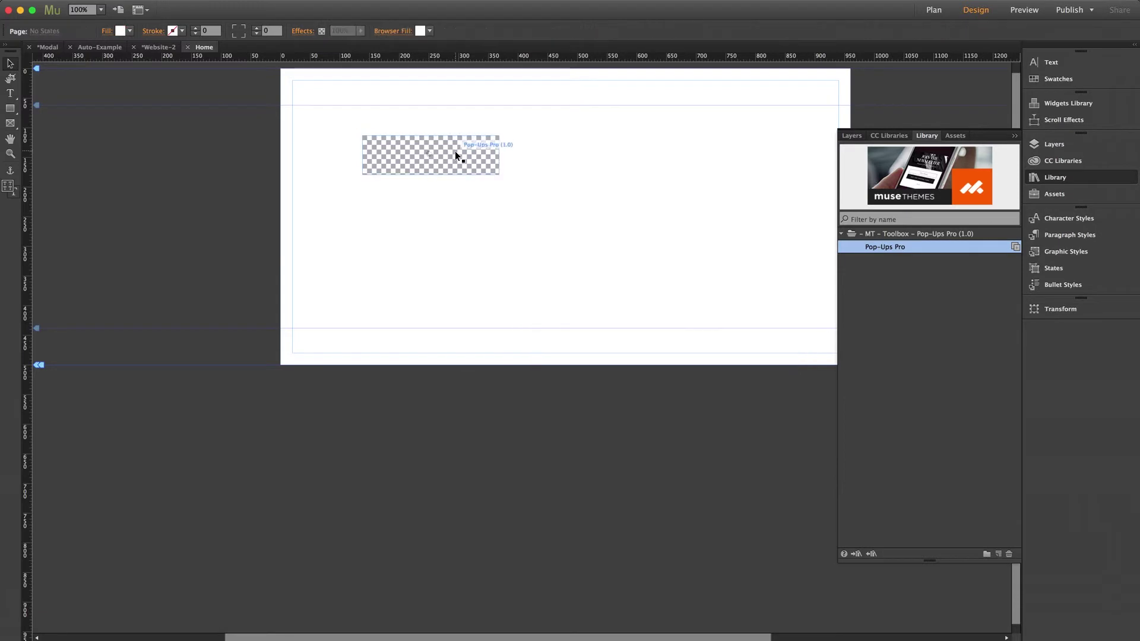
left_click(455, 152)
left_click_drag(468, 155, 224, 148)
- Select the Pop-Ups Pro widget and review its options, including the content graphic style
left_click(1055, 177)
left_click(302, 163)
left_click(262, 154)
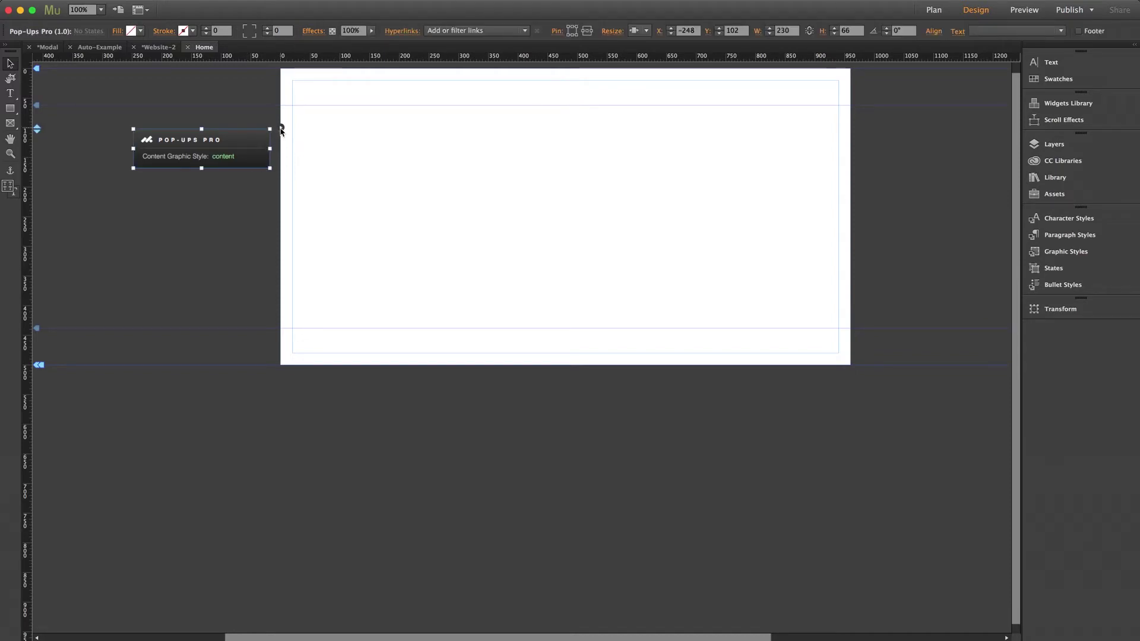
left_click(282, 130)
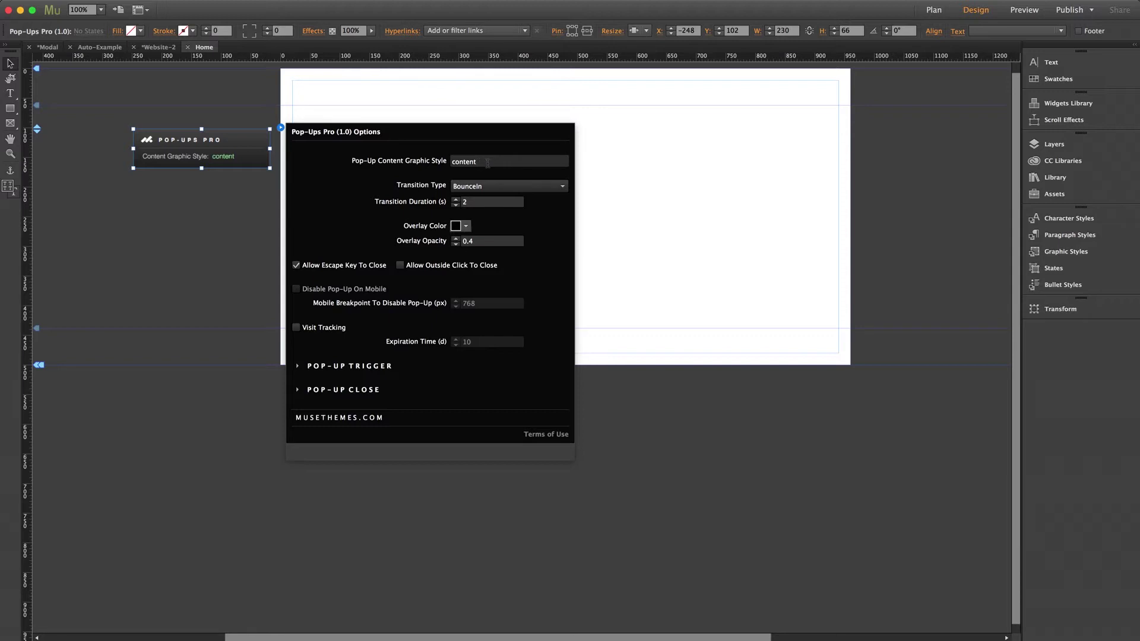
left_click(662, 152)
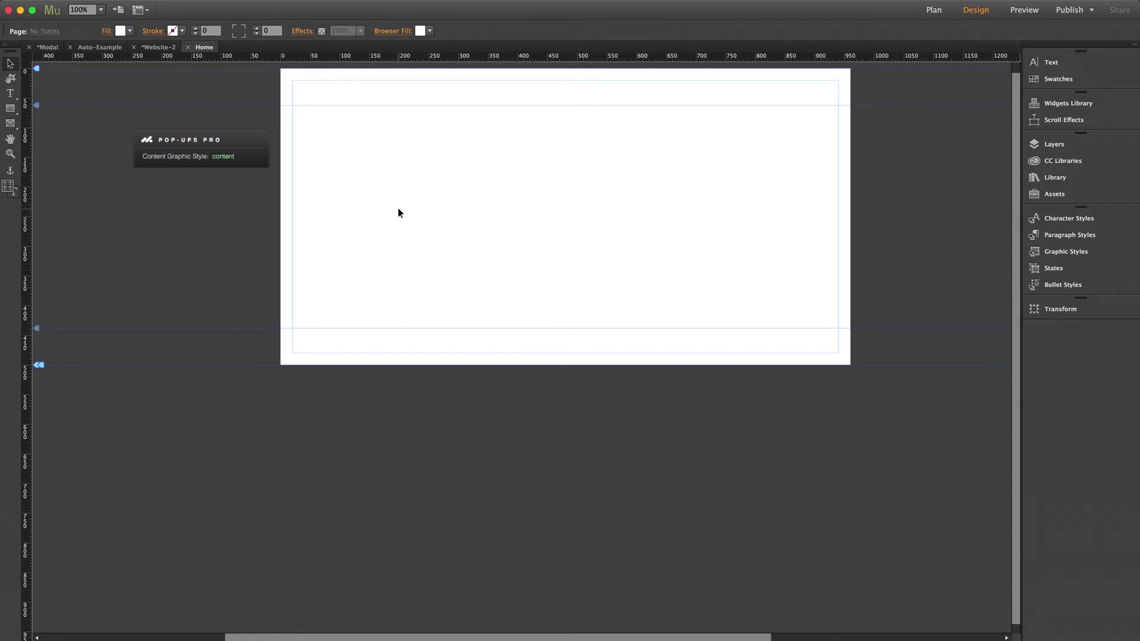
- Place a State Button from Widgets Library and clear its widget contents and all styling
left_click(1056, 108)
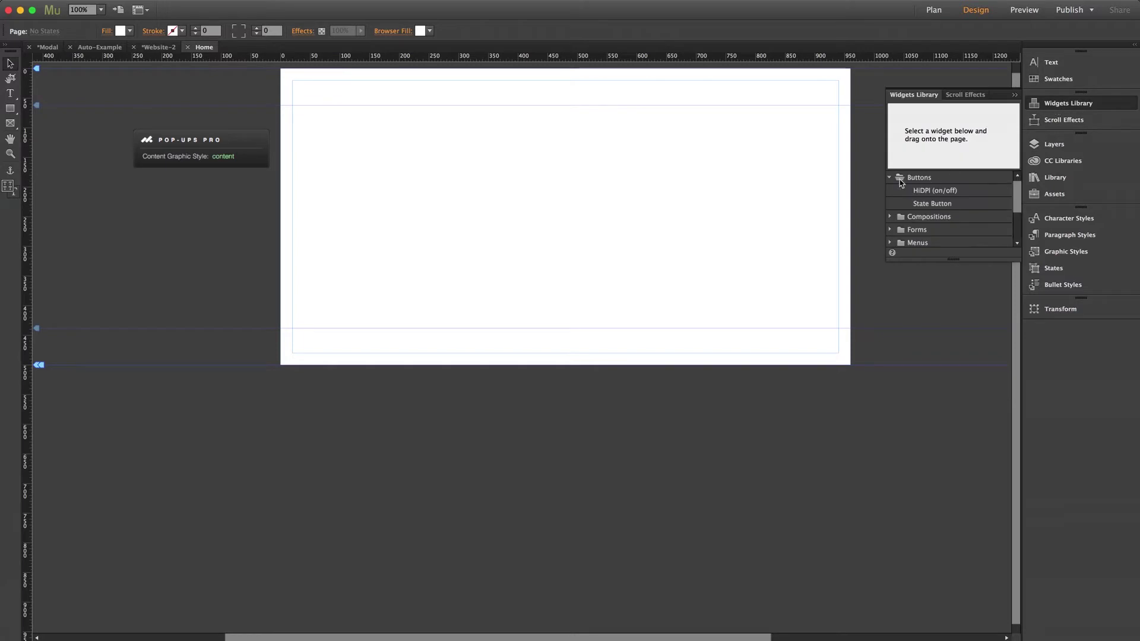
left_click_drag(935, 203, 428, 159)
right_click(449, 168)
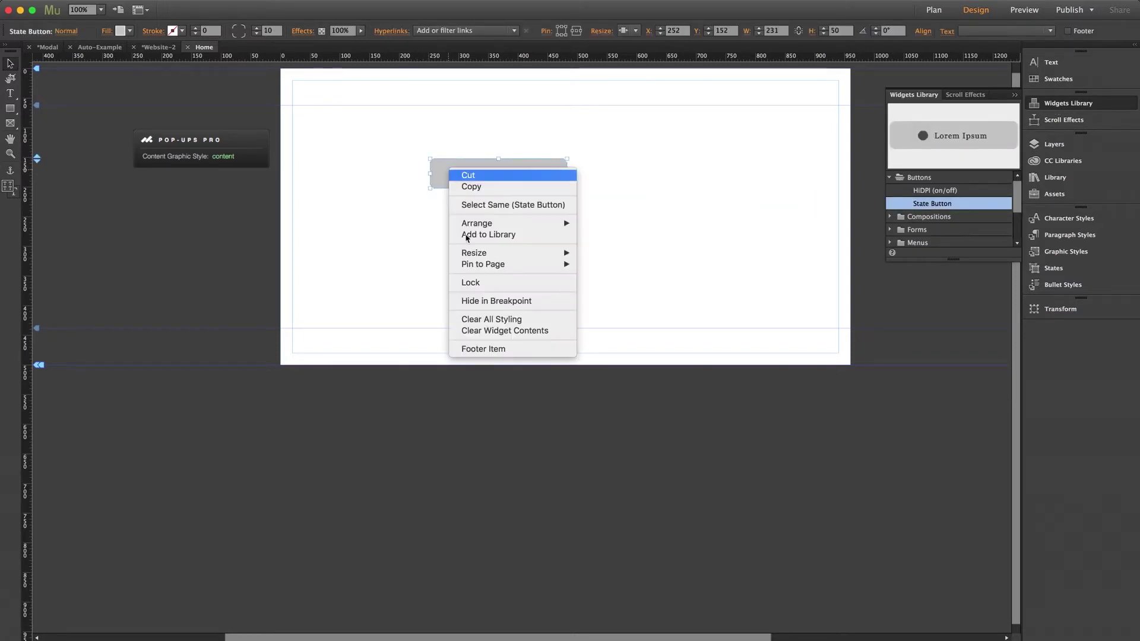
left_click(498, 332)
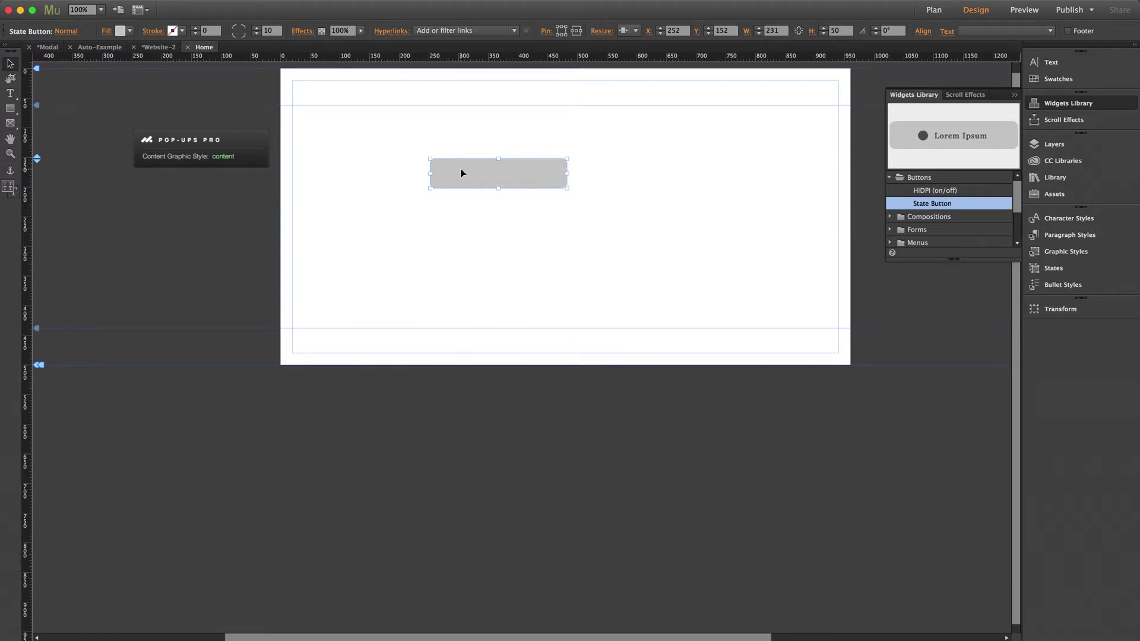
right_click(461, 170)
left_click(498, 319)
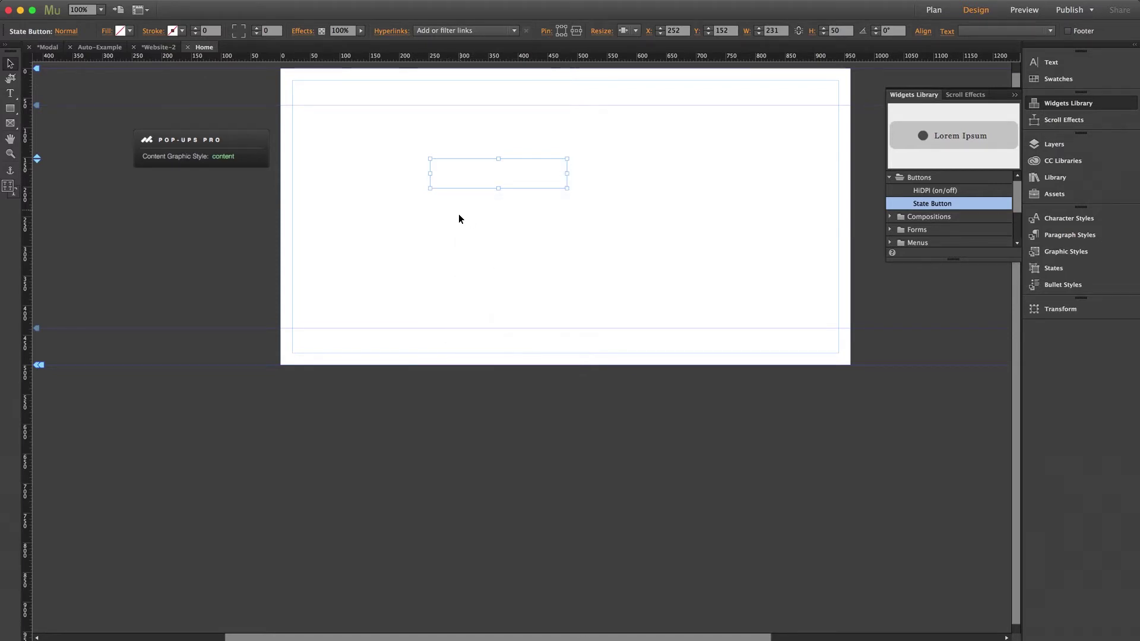
- Move and resize the empty button box to 608 × 389 at X 176, Y 102
left_click(1051, 103)
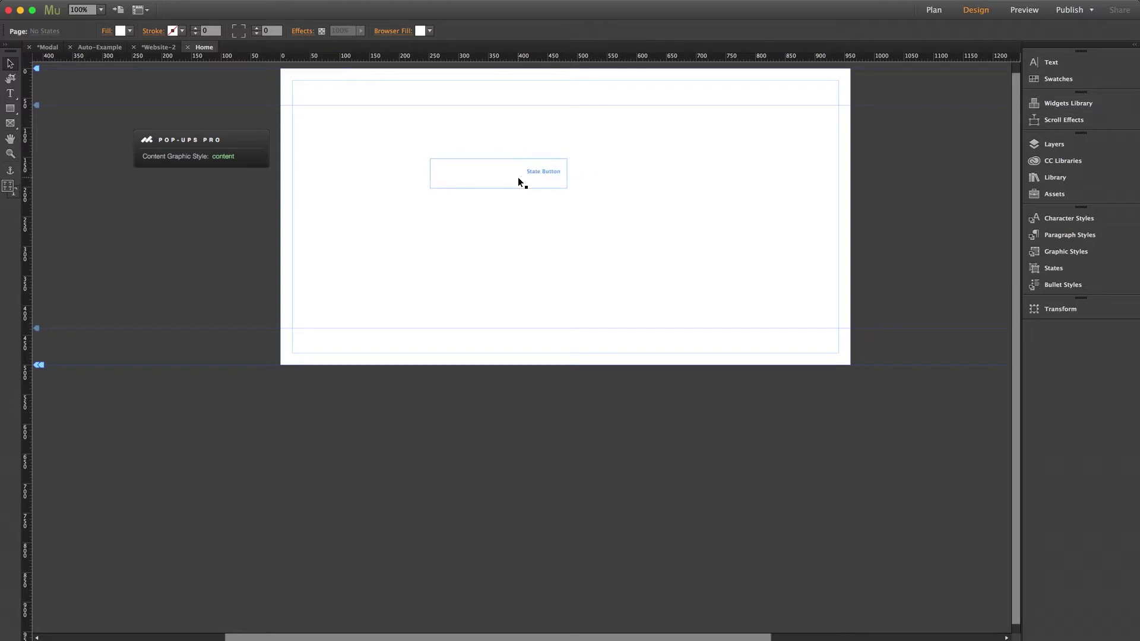
left_click_drag(513, 173, 574, 167)
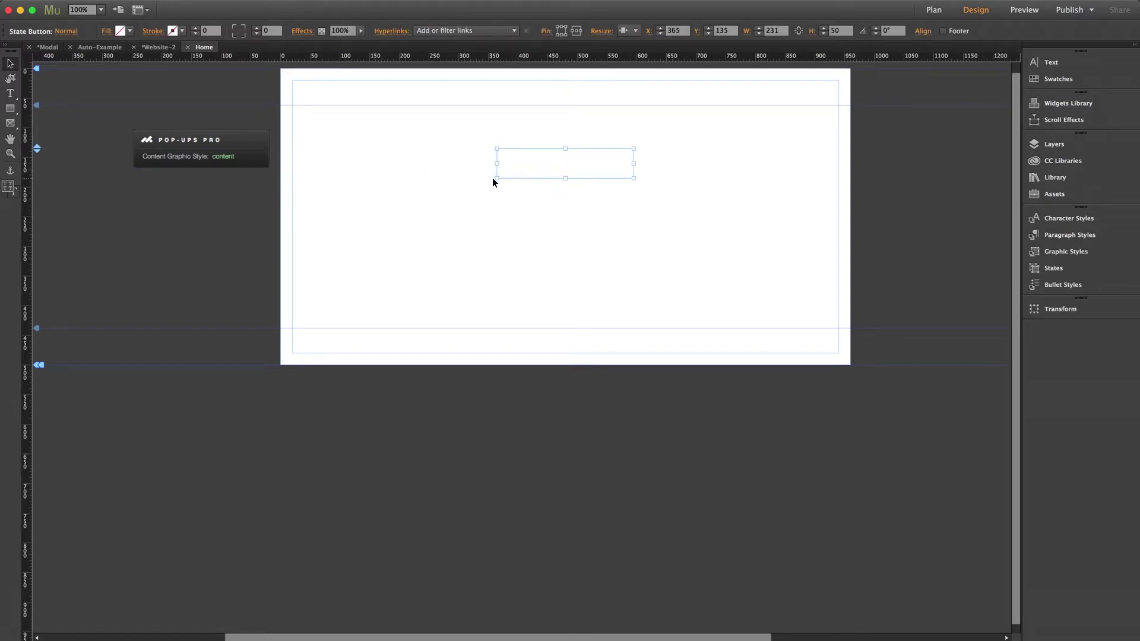
left_click_drag(496, 179, 273, 380)
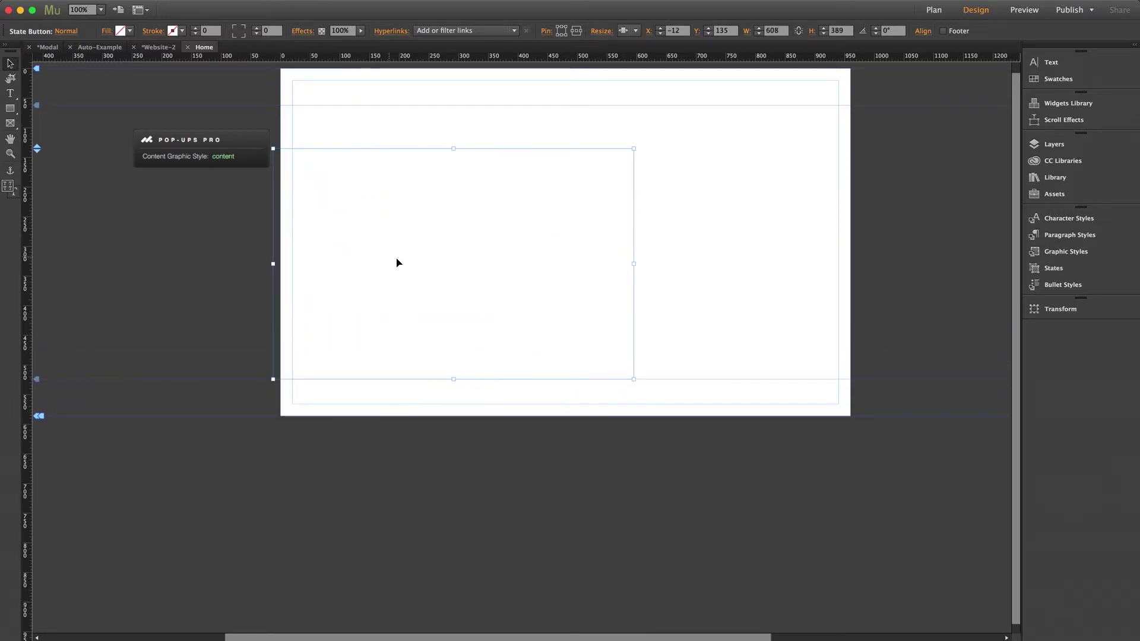
left_click_drag(433, 262, 502, 243)
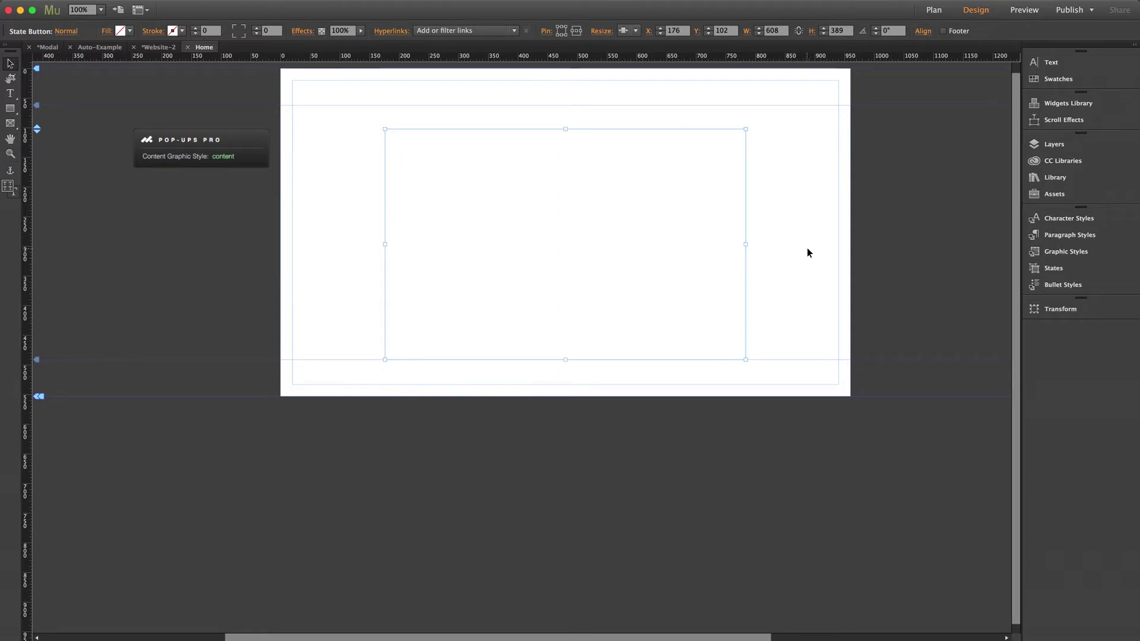
- Fill the state button with img1.jpg from Assets, fitted with Scale to Fit
left_click(105, 33)
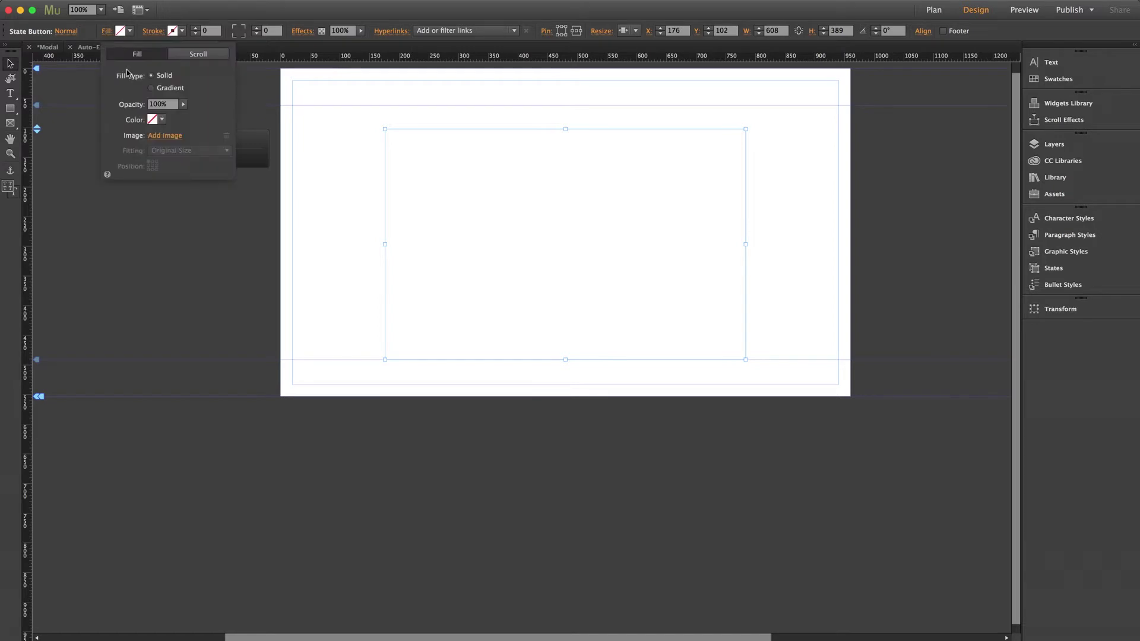
left_click(162, 138)
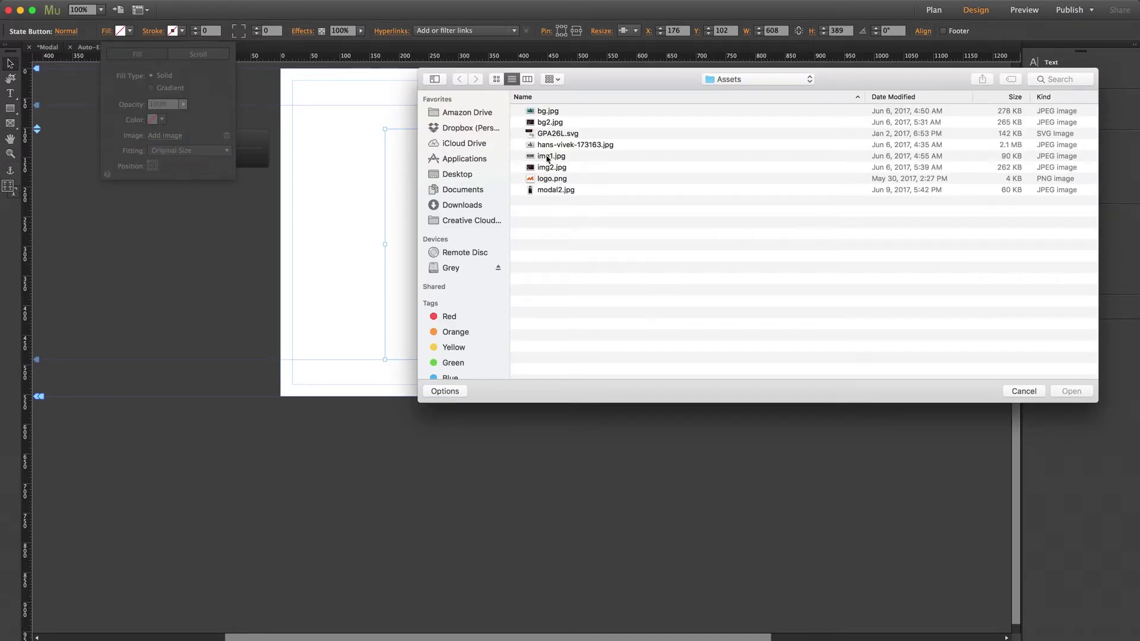
left_click(548, 158)
left_click(1071, 391)
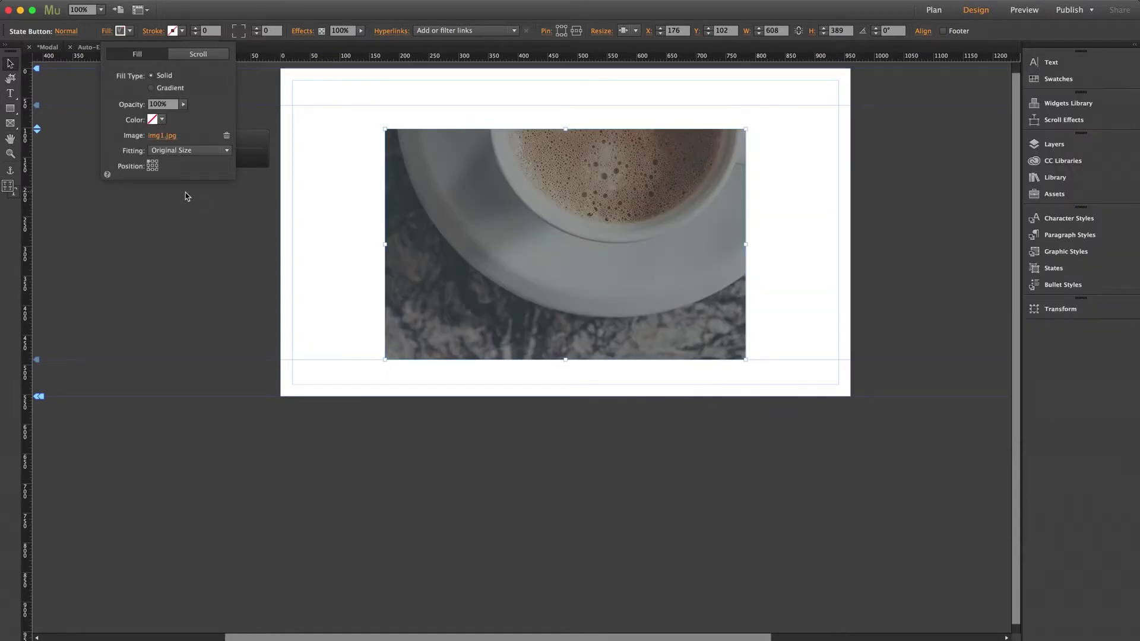
left_click(185, 152)
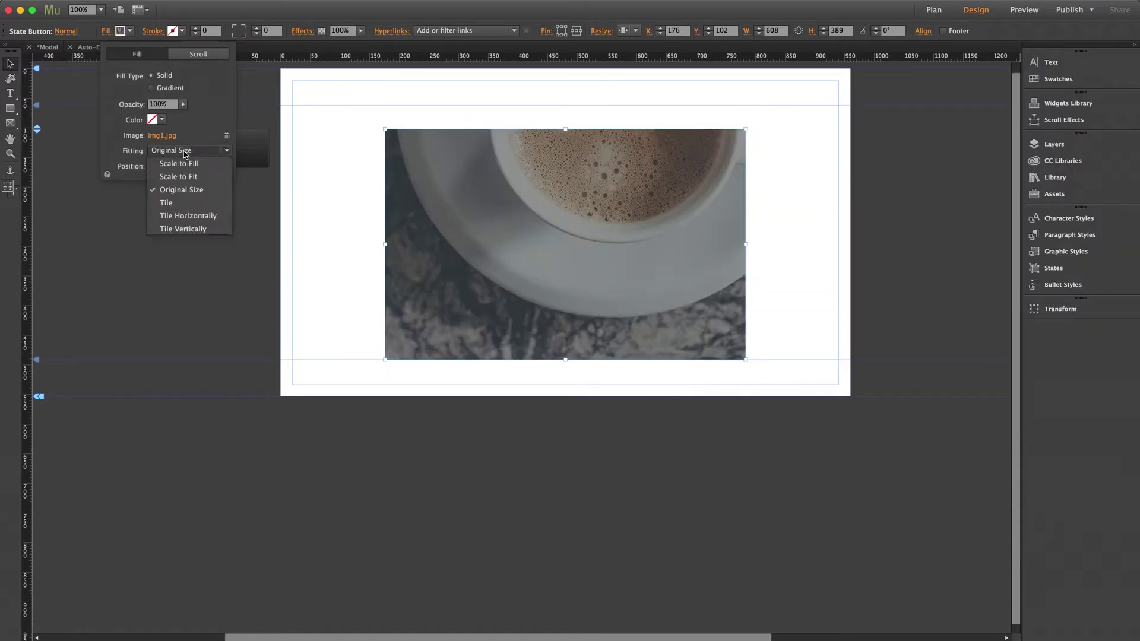
left_click(184, 180)
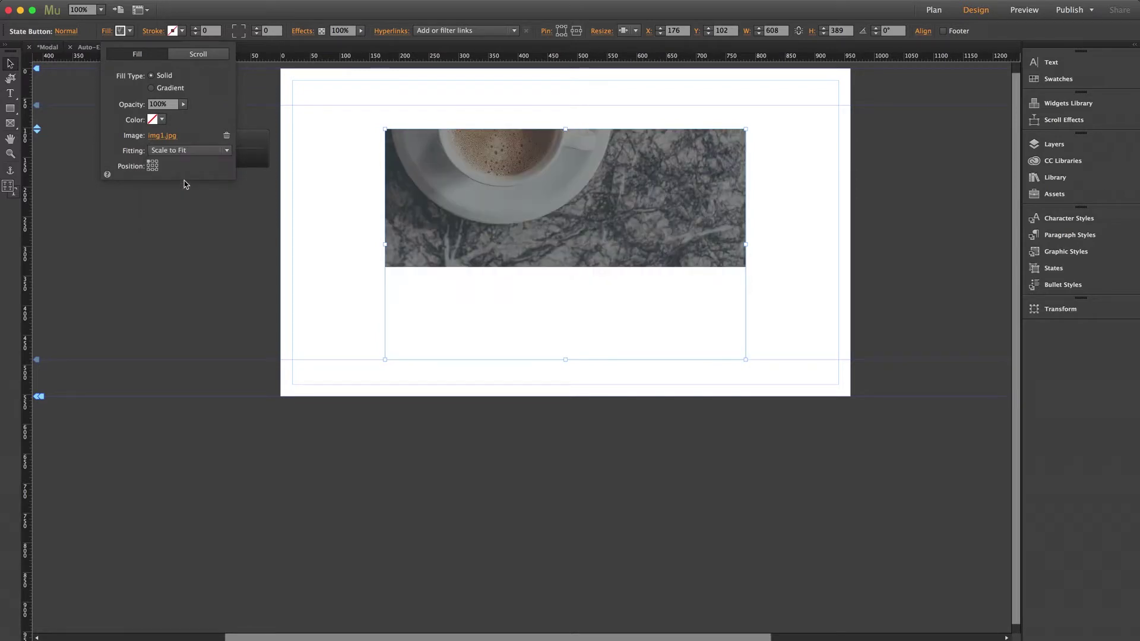
left_click(451, 194)
left_click(340, 196)
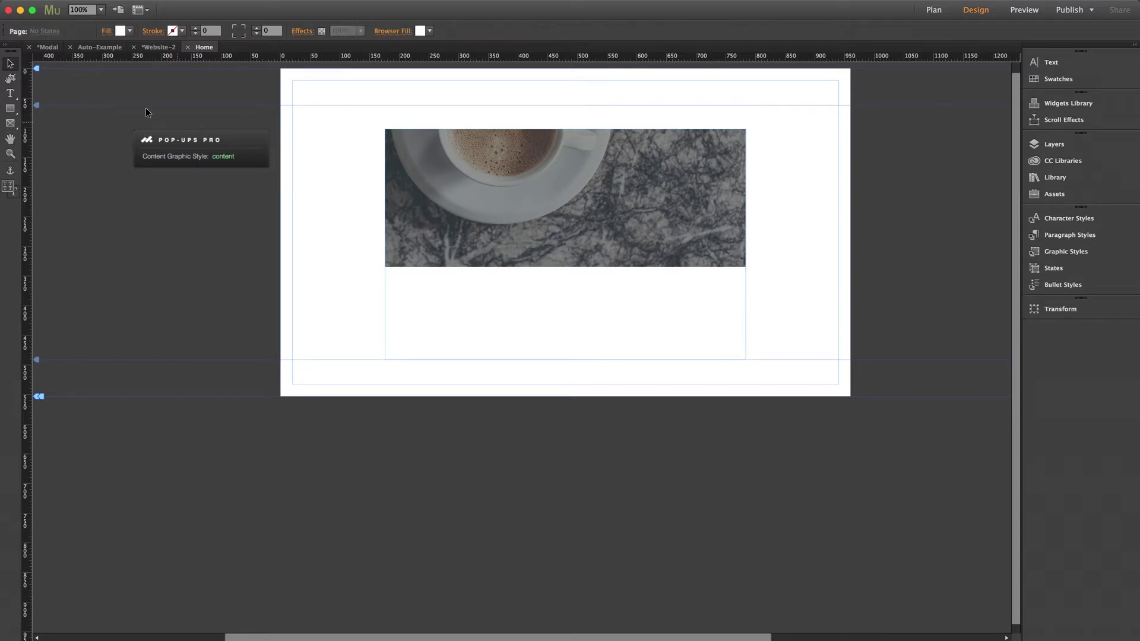
- Copy the Join the Newsletter heading, subtitle and email form from Auto-Example, then return to Home
left_click(101, 51)
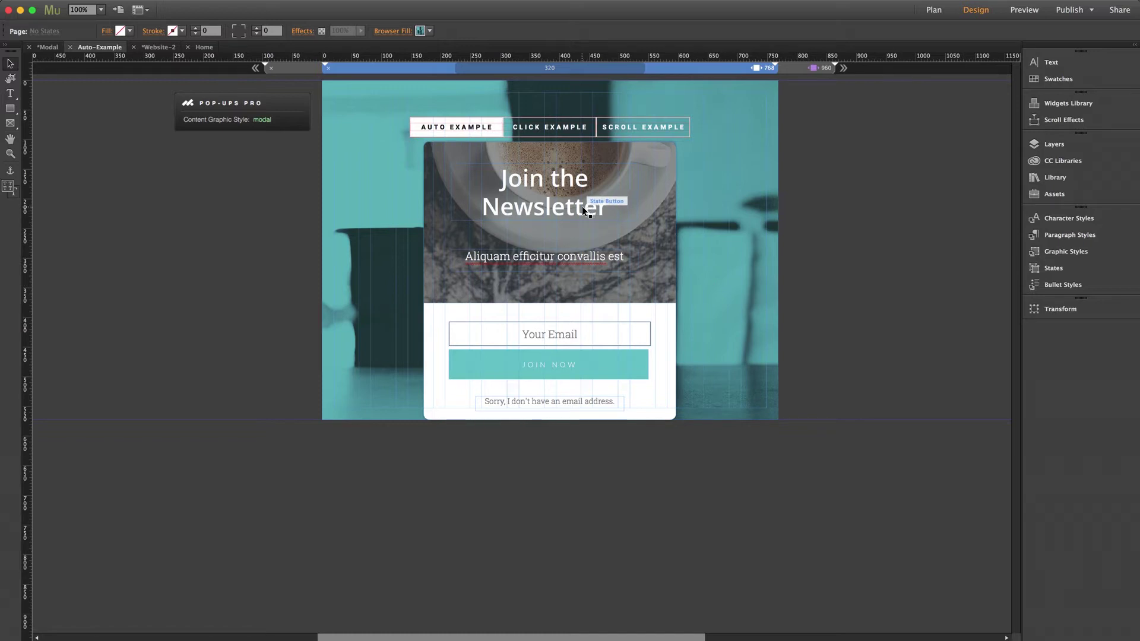
left_click(521, 200)
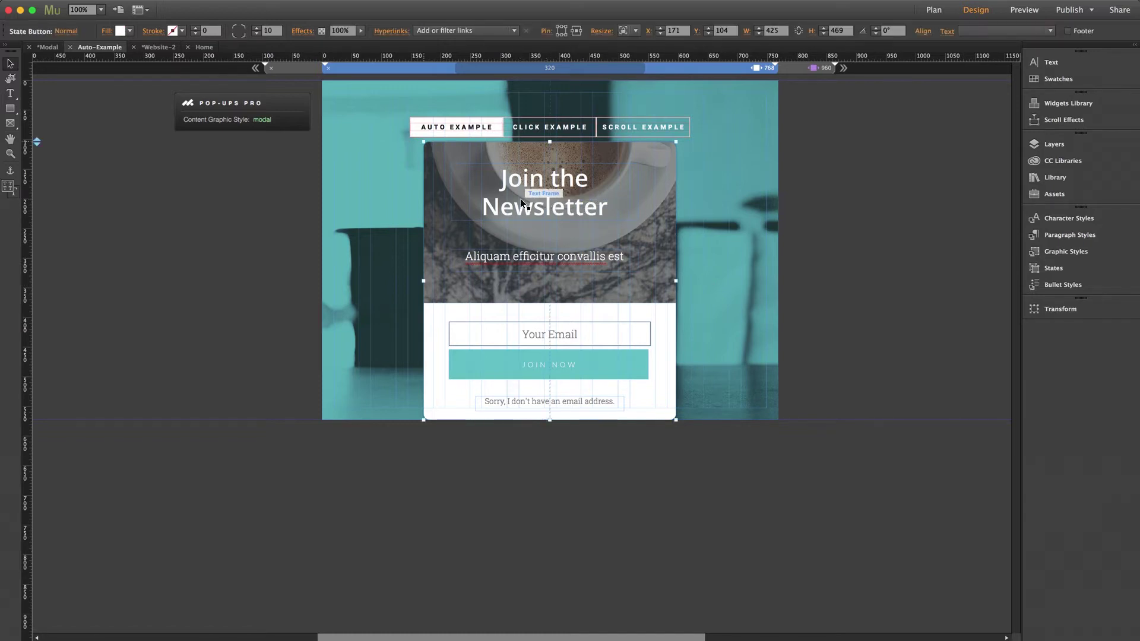
left_click(501, 260, "shift")
left_click(508, 334, "shift")
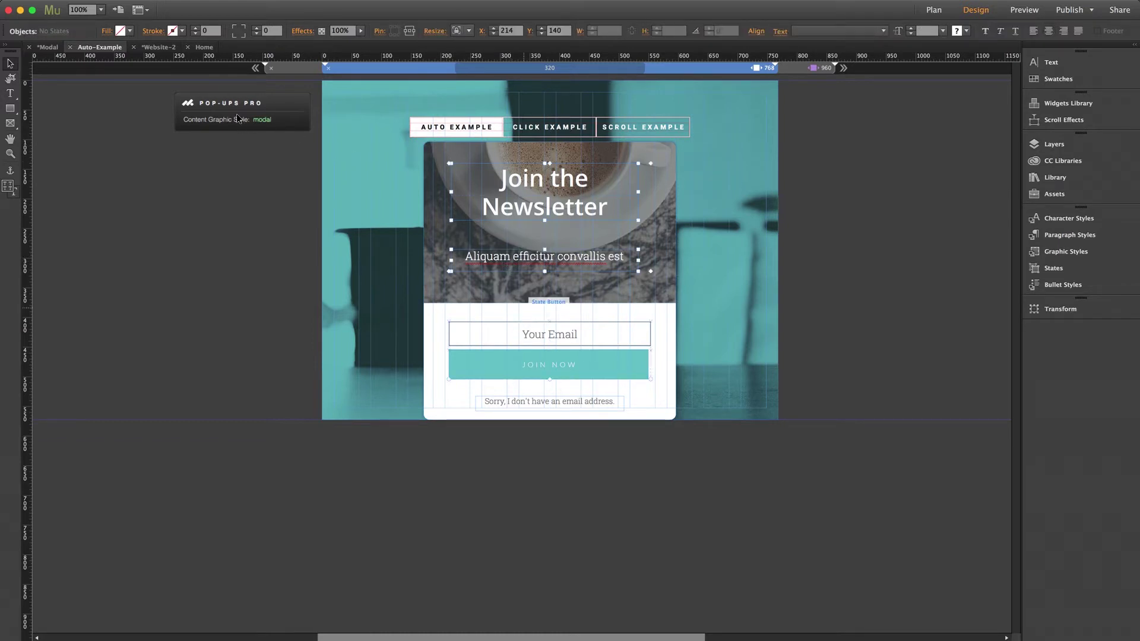
left_click(204, 47)
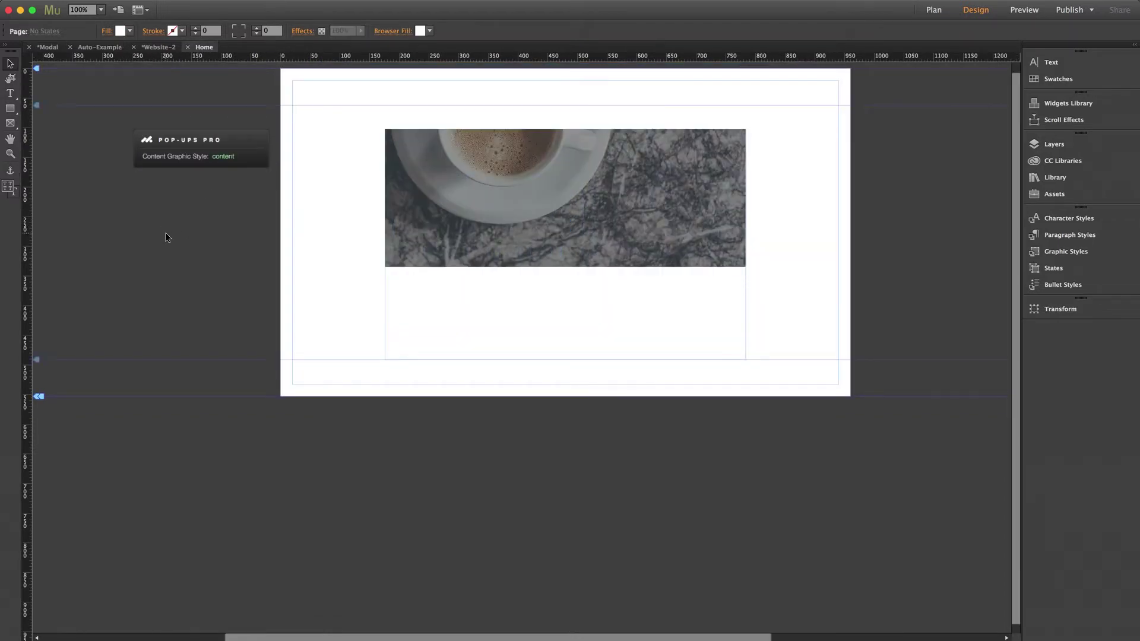
- Paste the sign-up form into the state-button box and nudge the container slightly upward
key("super+v")
left_click_drag(392, 283, 500, 198)
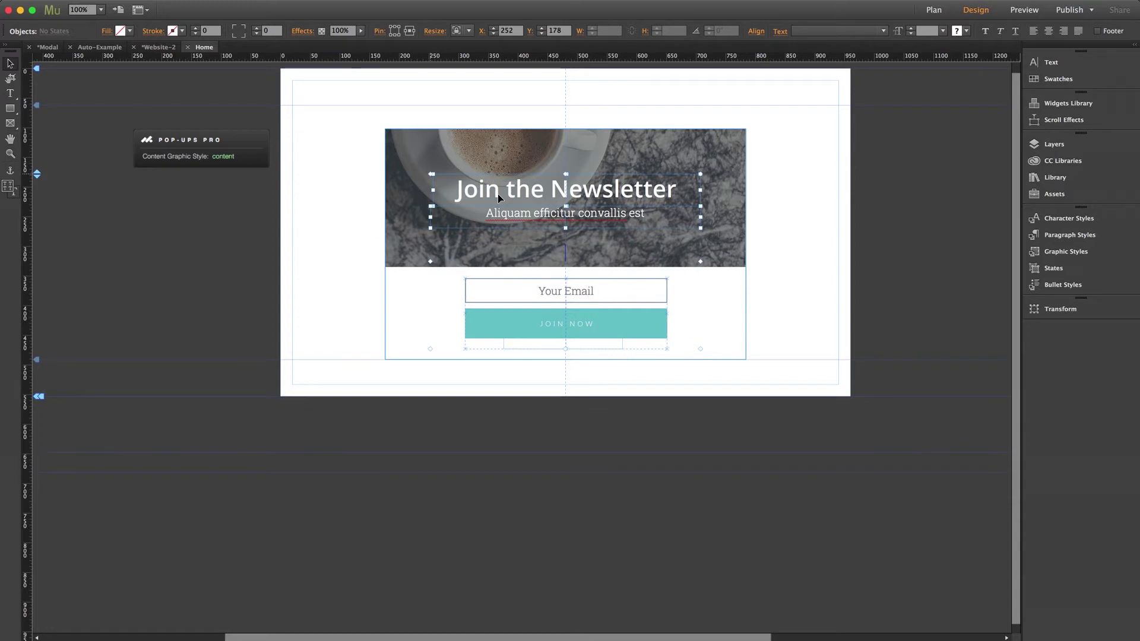
left_click(280, 243)
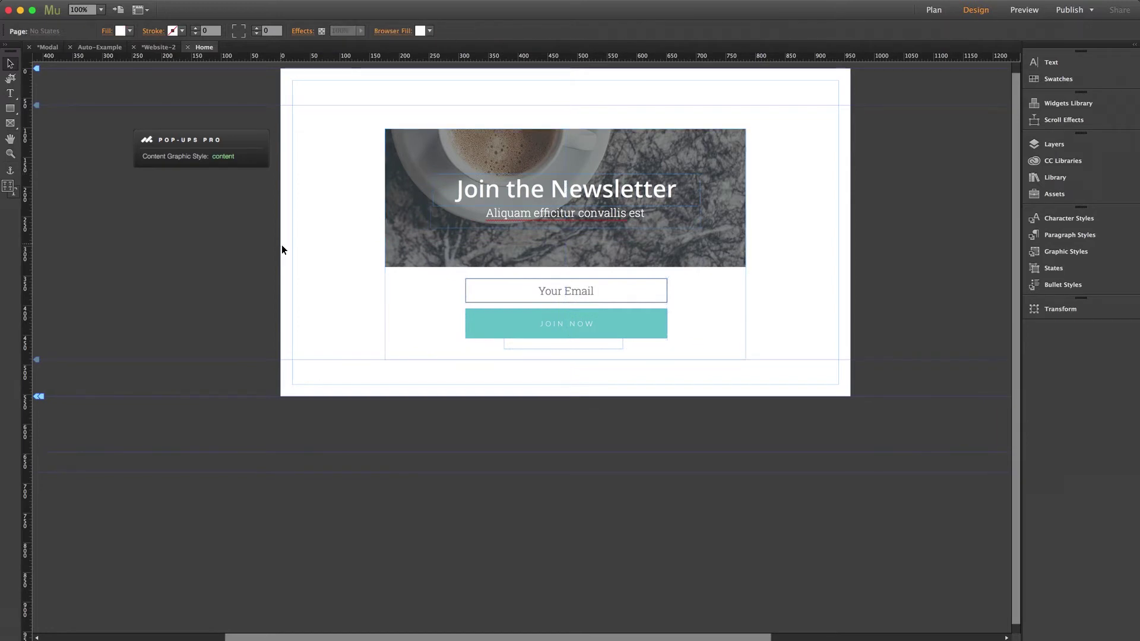
left_click(423, 145)
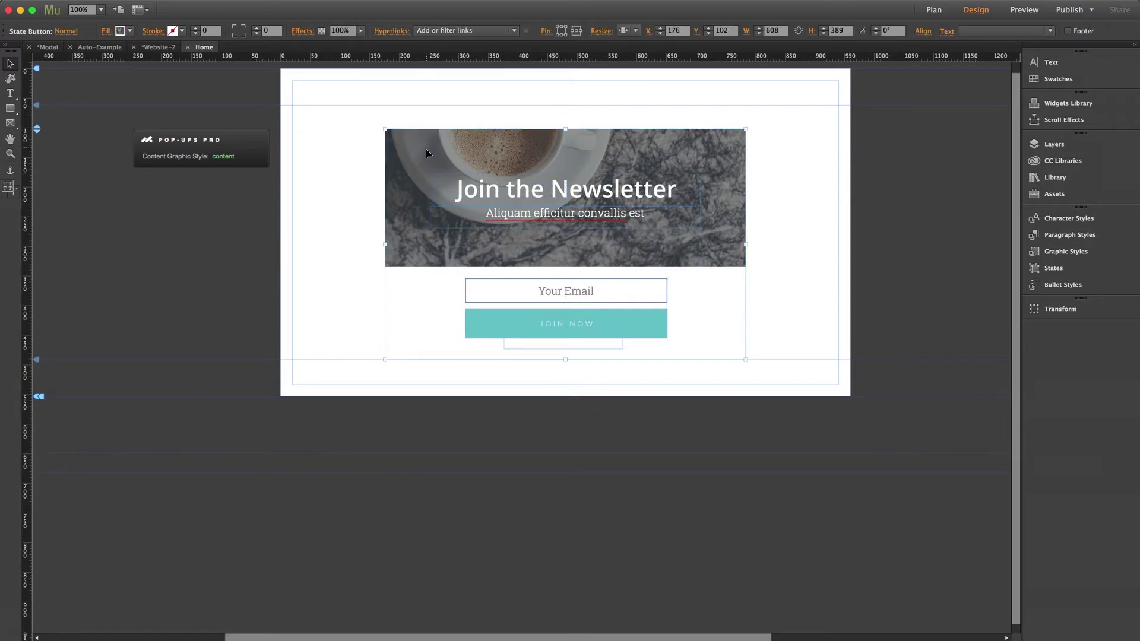
left_click_drag(425, 149, 454, 140)
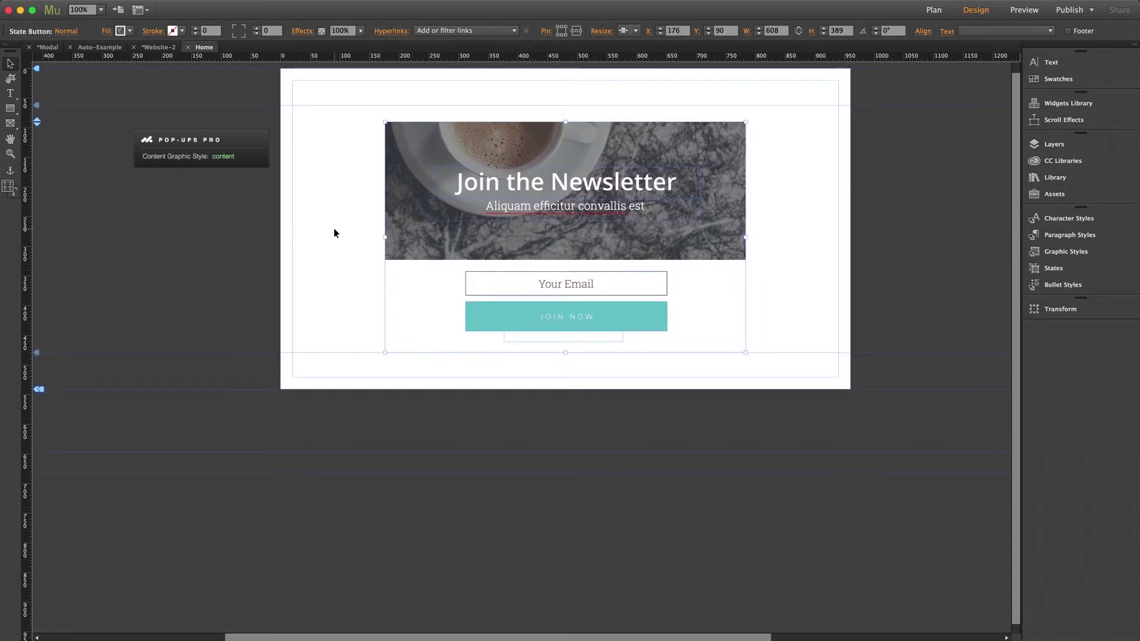
- Give the newsletter container a dark navy fill from the control bar's Fill swatches
left_click(332, 241)
left_click(401, 288)
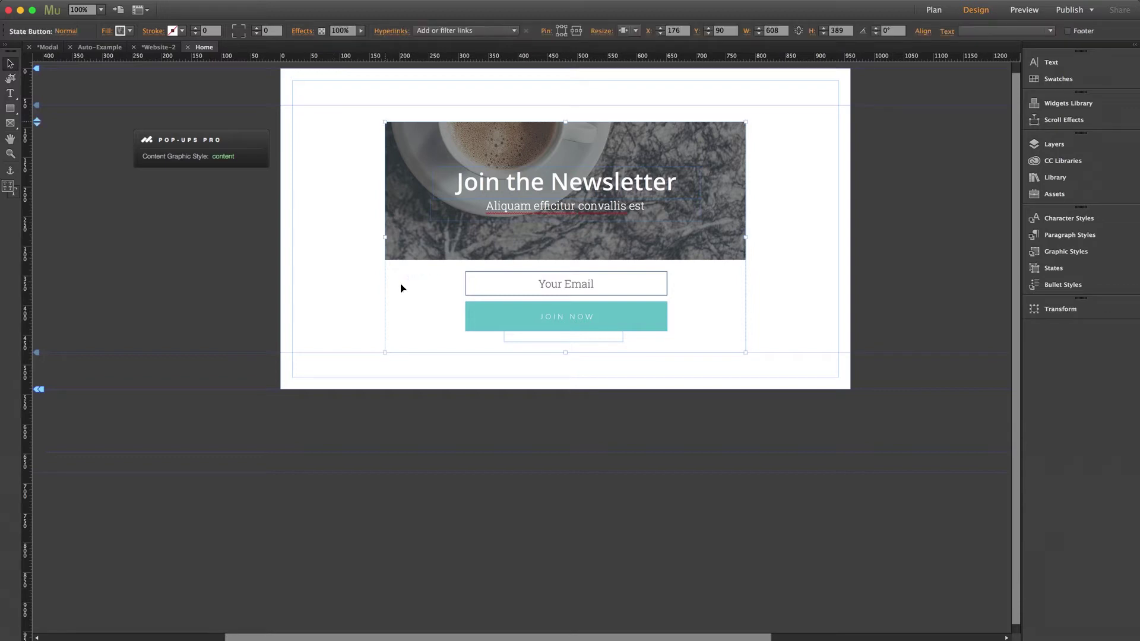
left_click(128, 31)
left_click(320, 71)
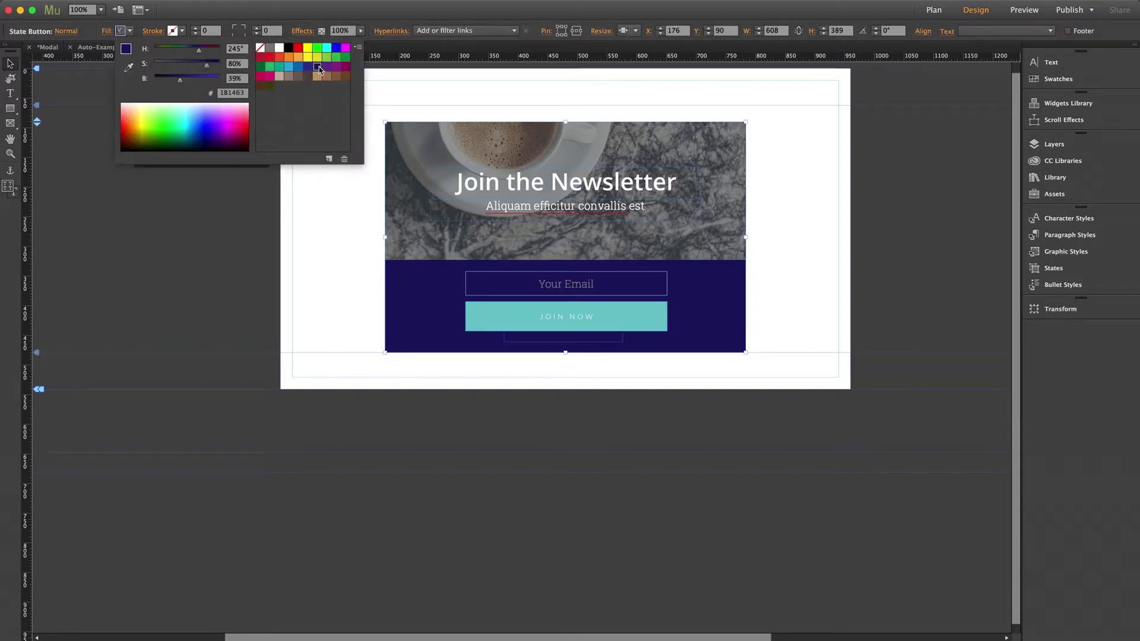
left_click(237, 245)
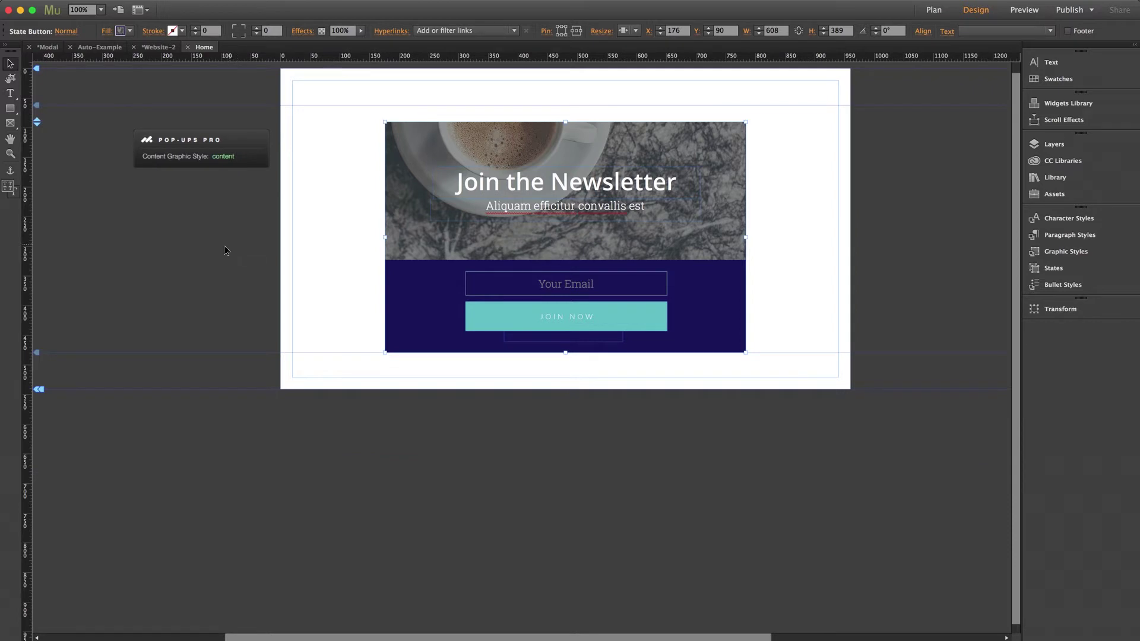
left_click(207, 257)
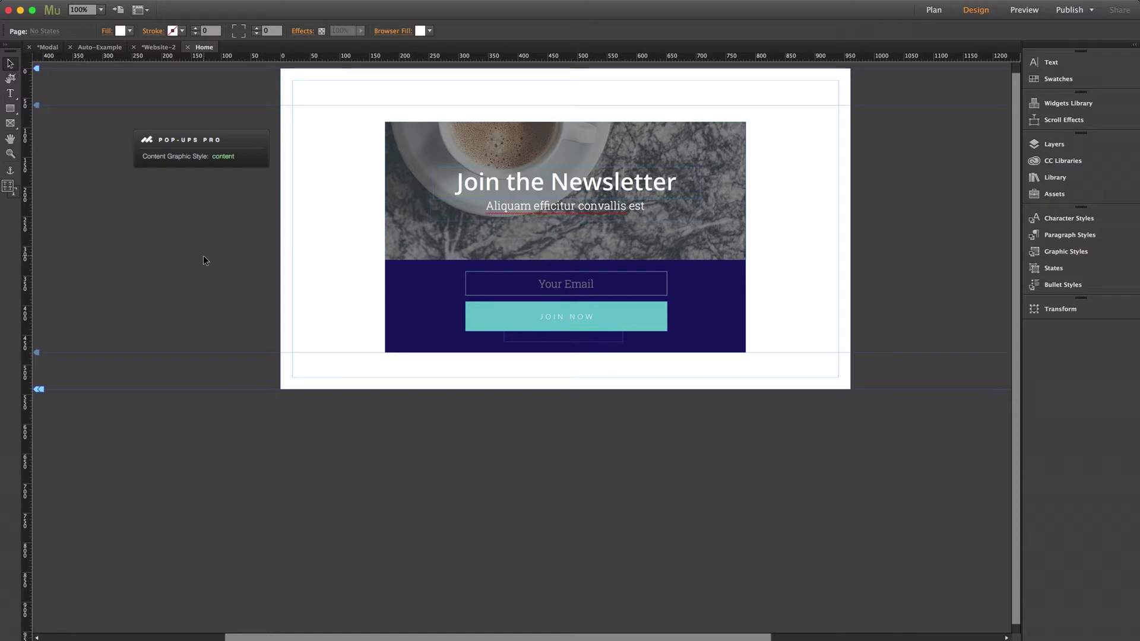
left_click(718, 136)
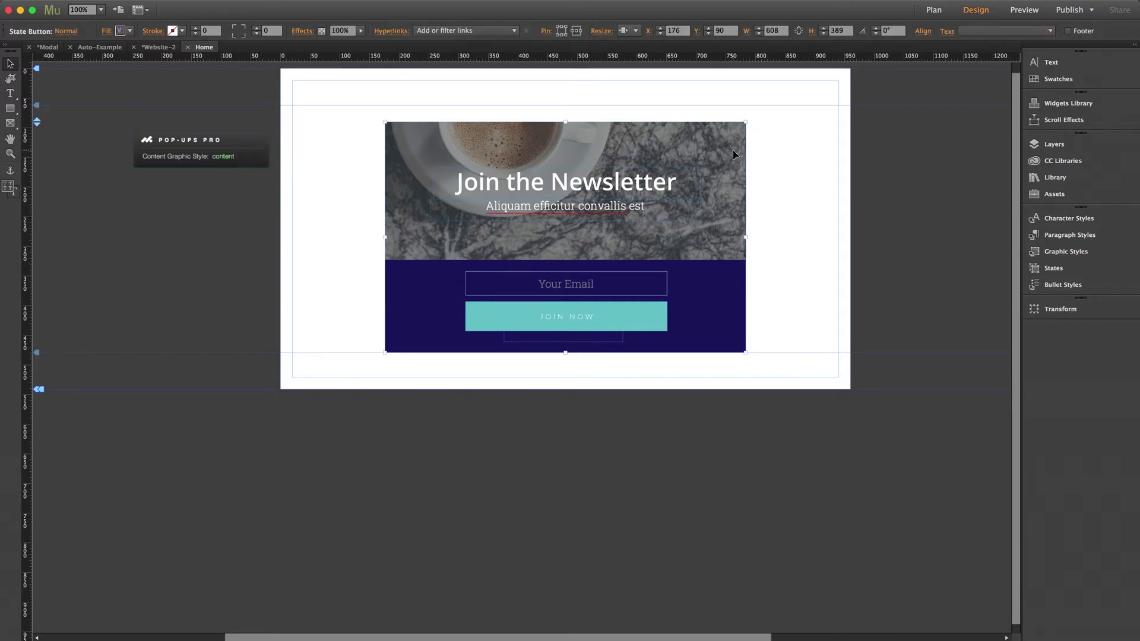
- Save the newsletter box's appearance as a new graphic style named 'content'
left_click(1070, 255)
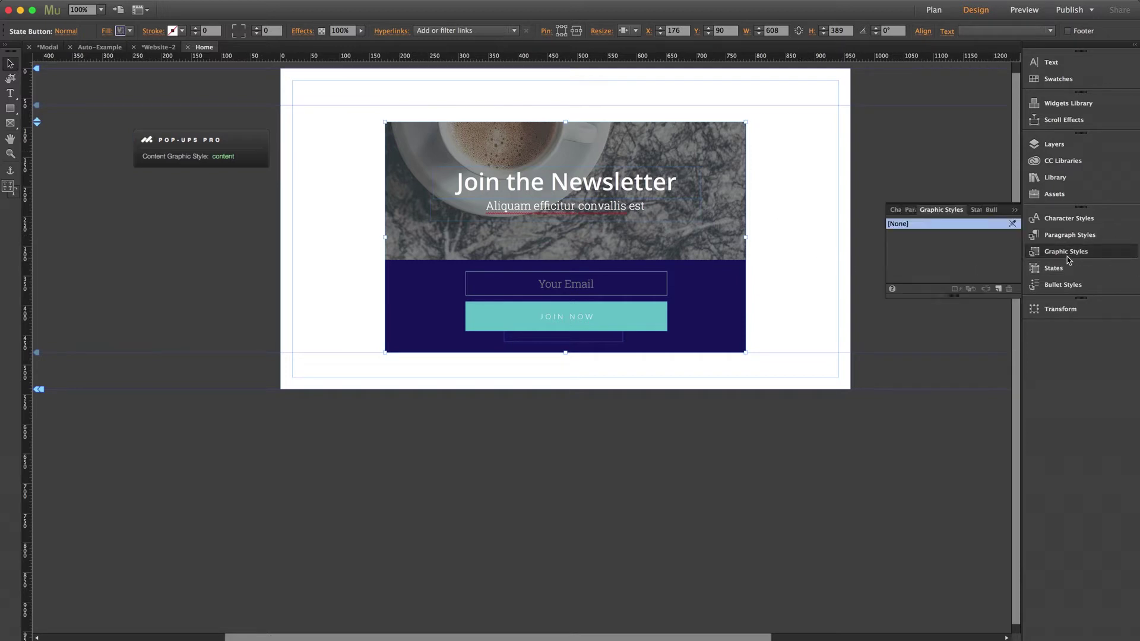
left_click(1000, 290)
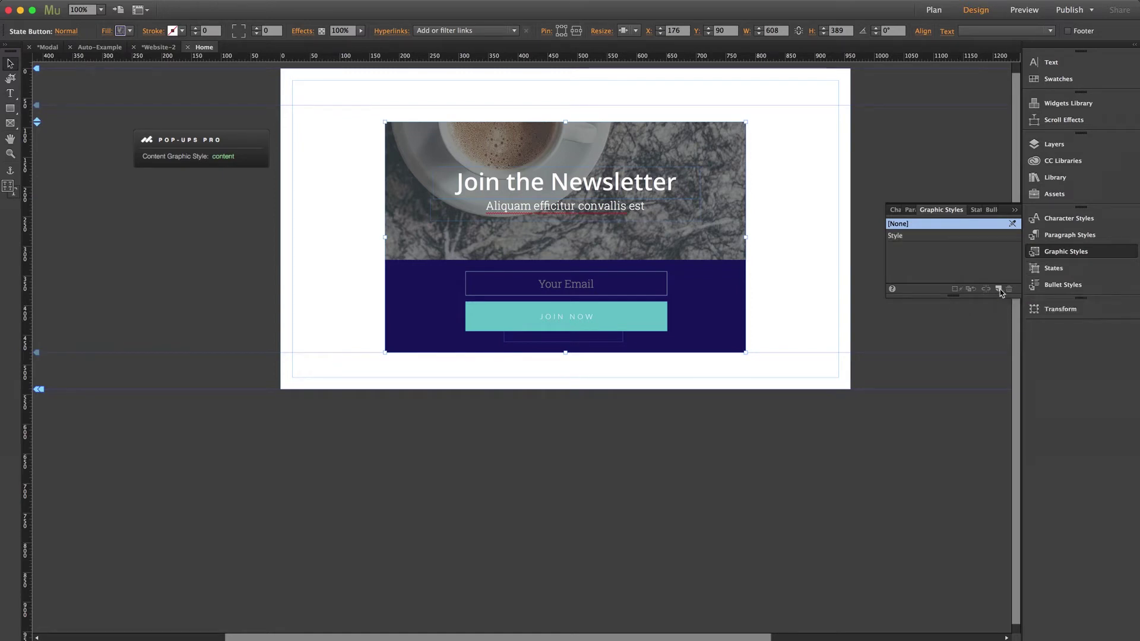
double_click(894, 236)
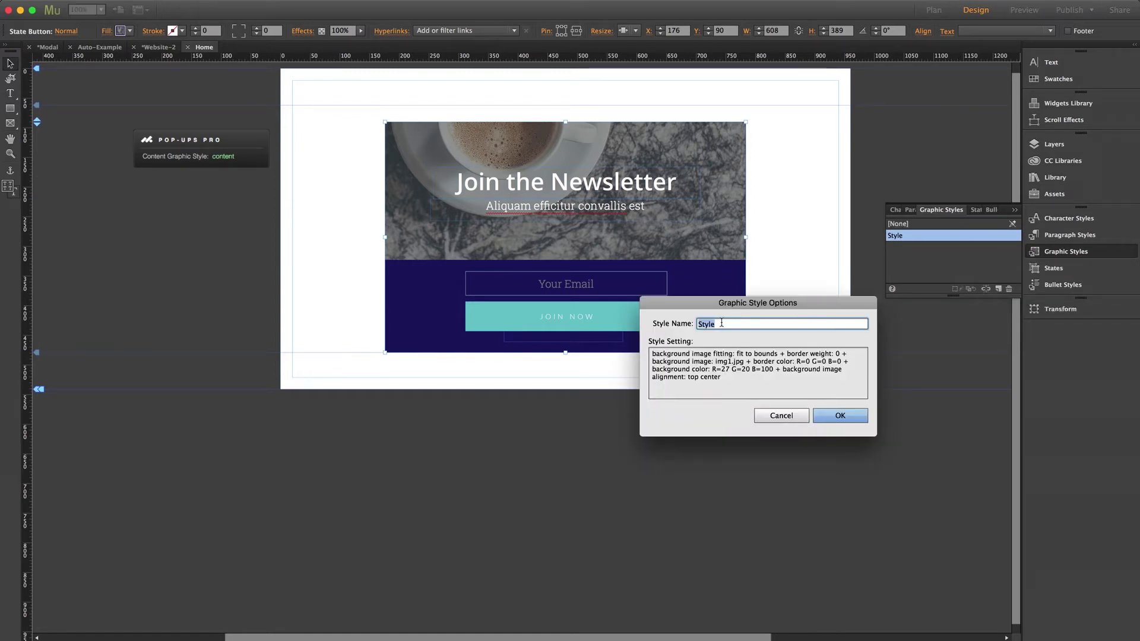
type("content")
left_click(839, 415)
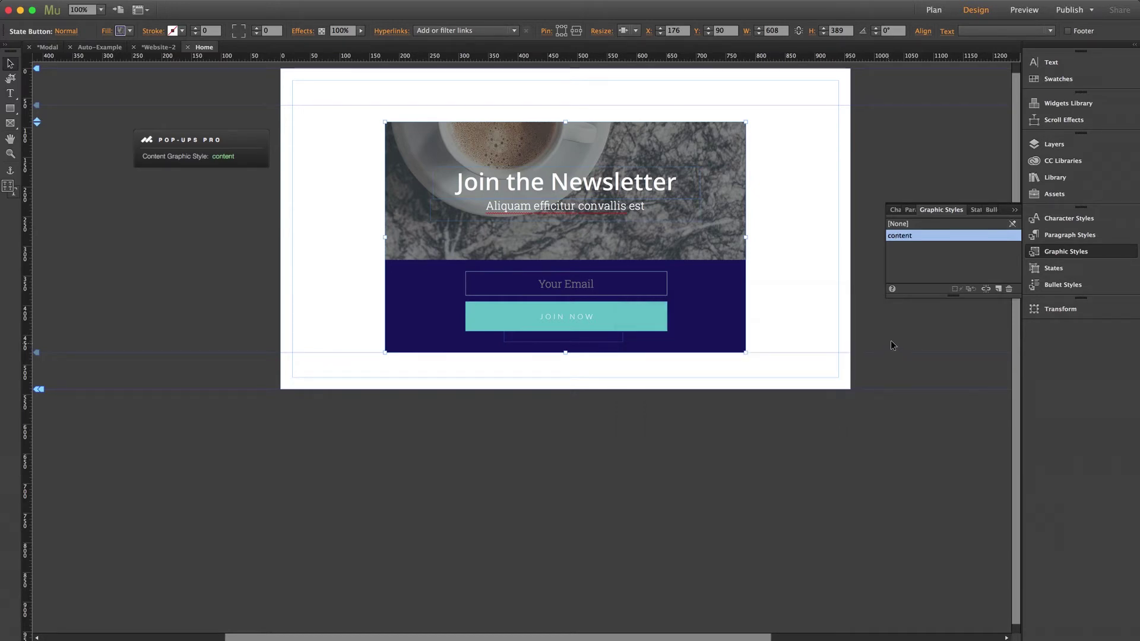
left_click(1052, 255)
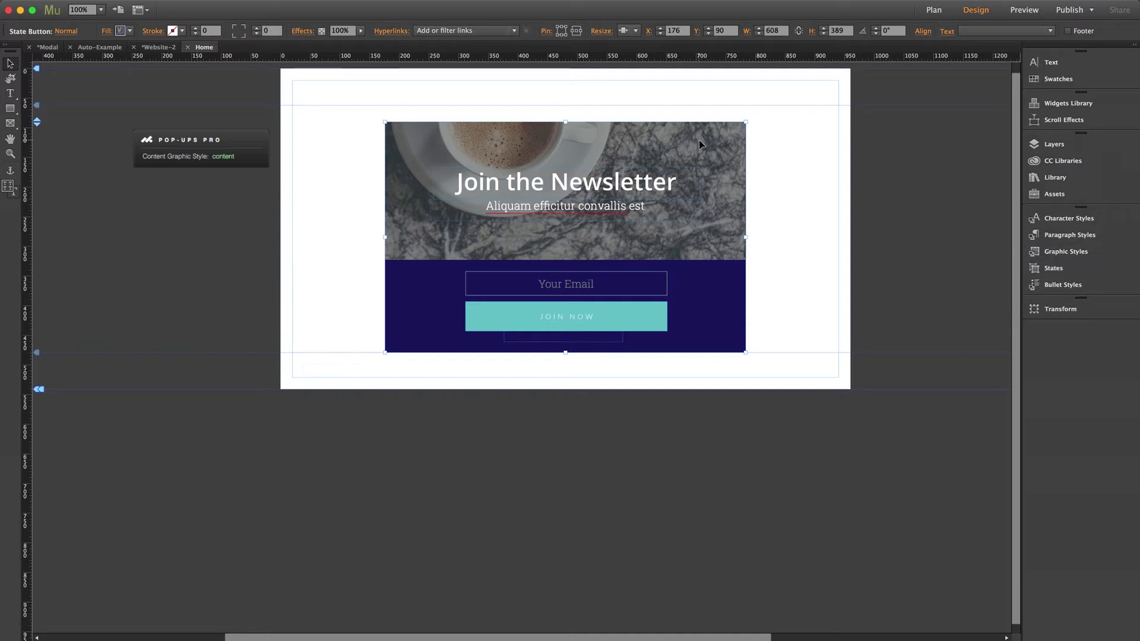
- Change the newsletter box's resize behaviour from Responsive Width to None
left_click(633, 33)
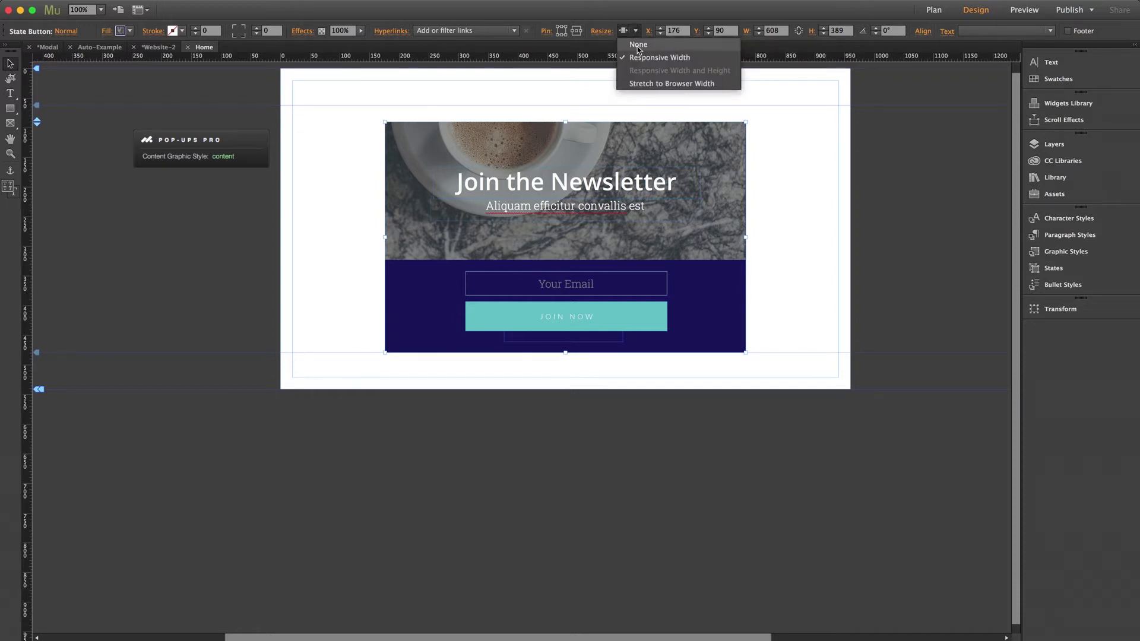
left_click(638, 46)
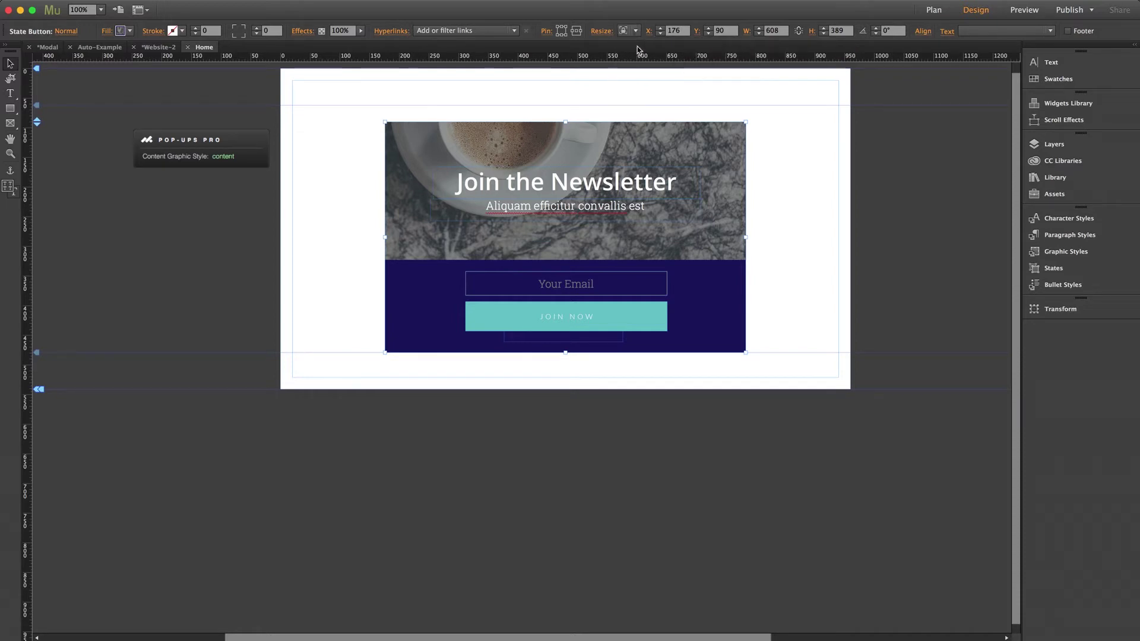
left_click(638, 92)
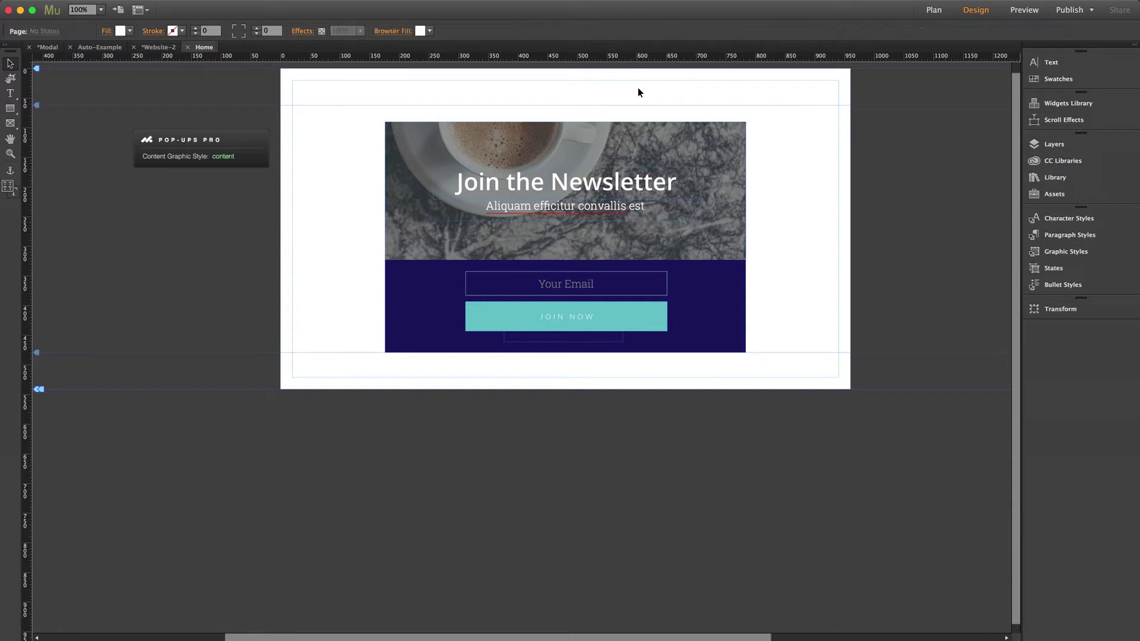
left_click(627, 125)
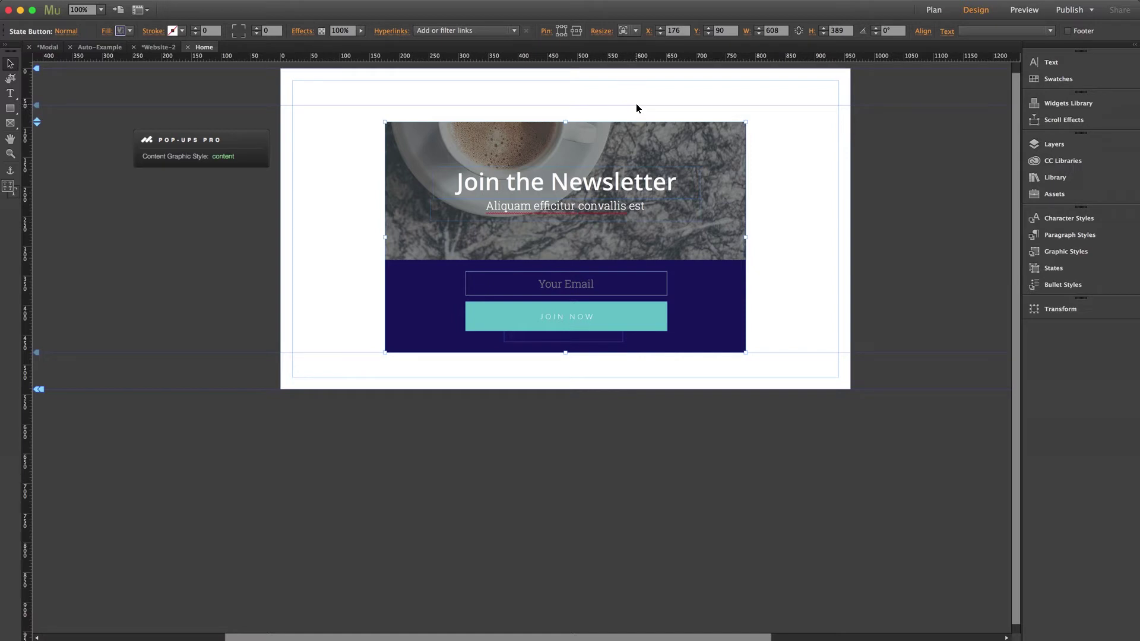
left_click(637, 104)
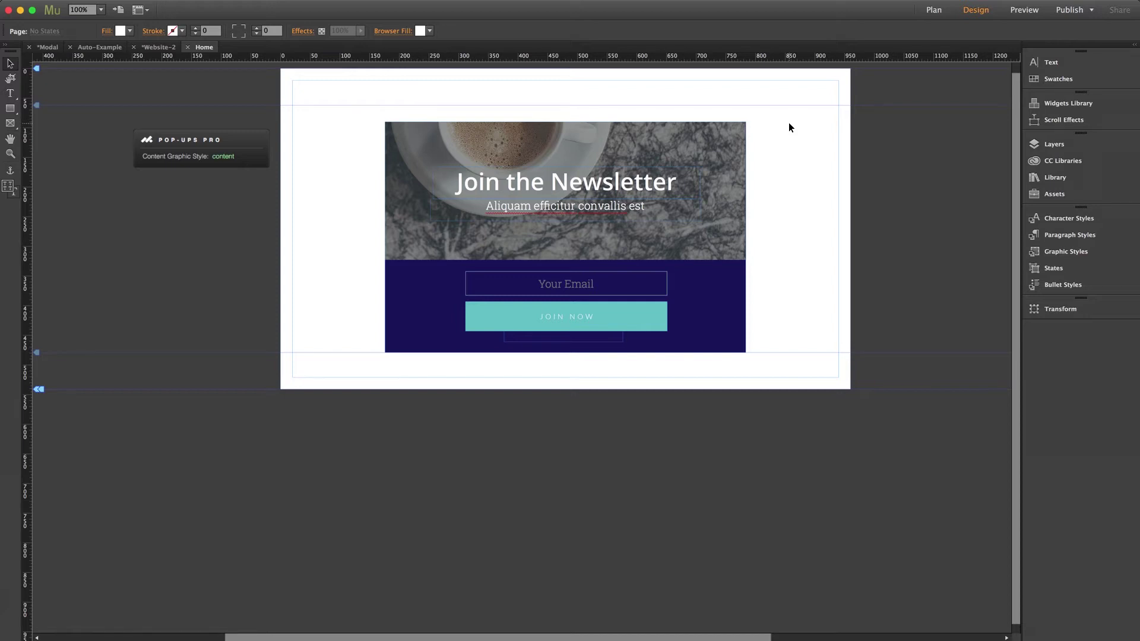
- In Pop-Ups Pro options, keep the BounceIn transition and allow closing by clicking outside
left_click(237, 144)
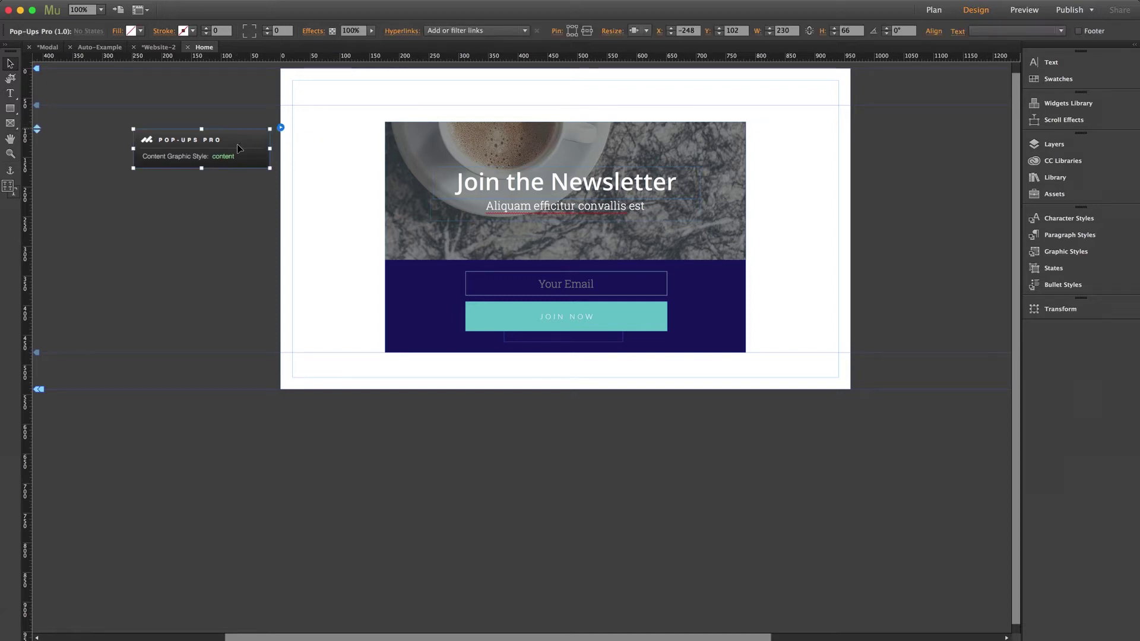
left_click(282, 128)
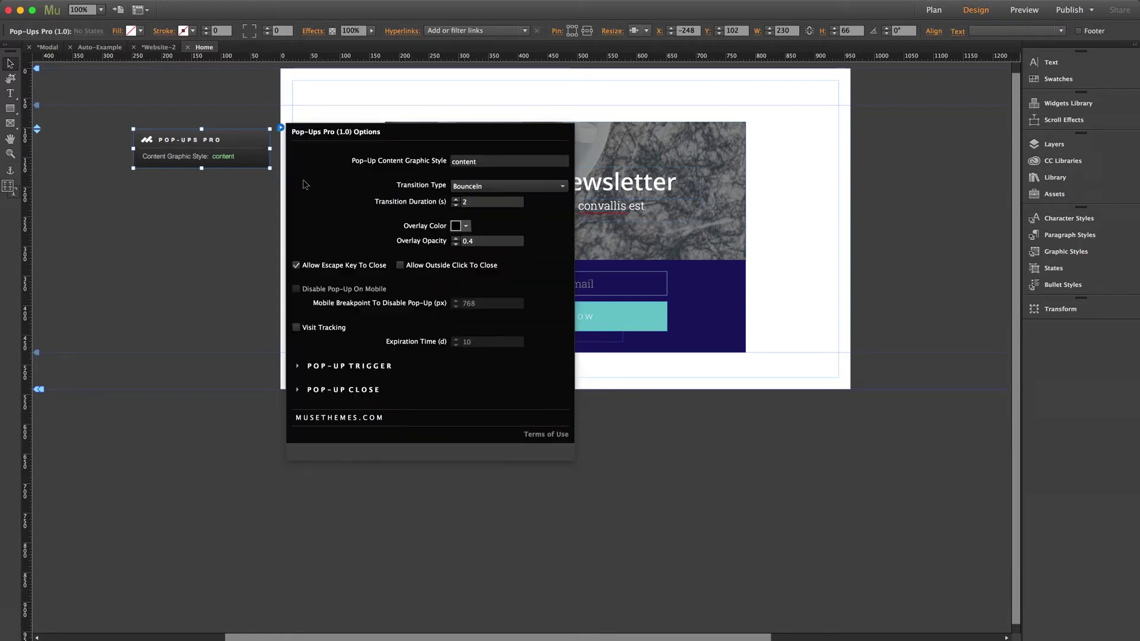
left_click(473, 186)
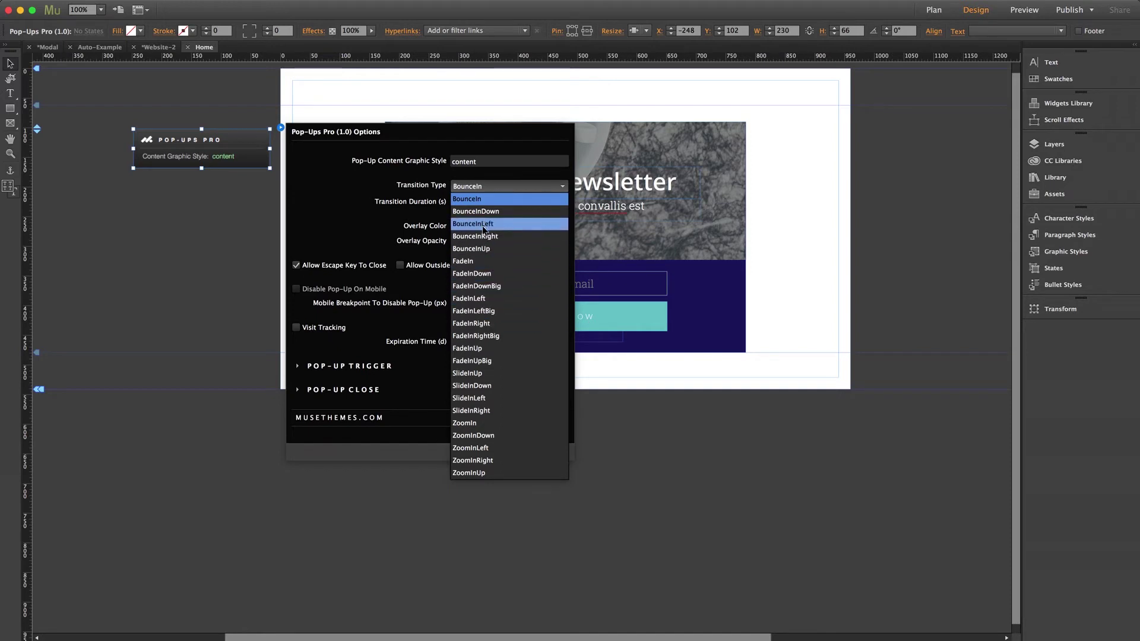
left_click(484, 198)
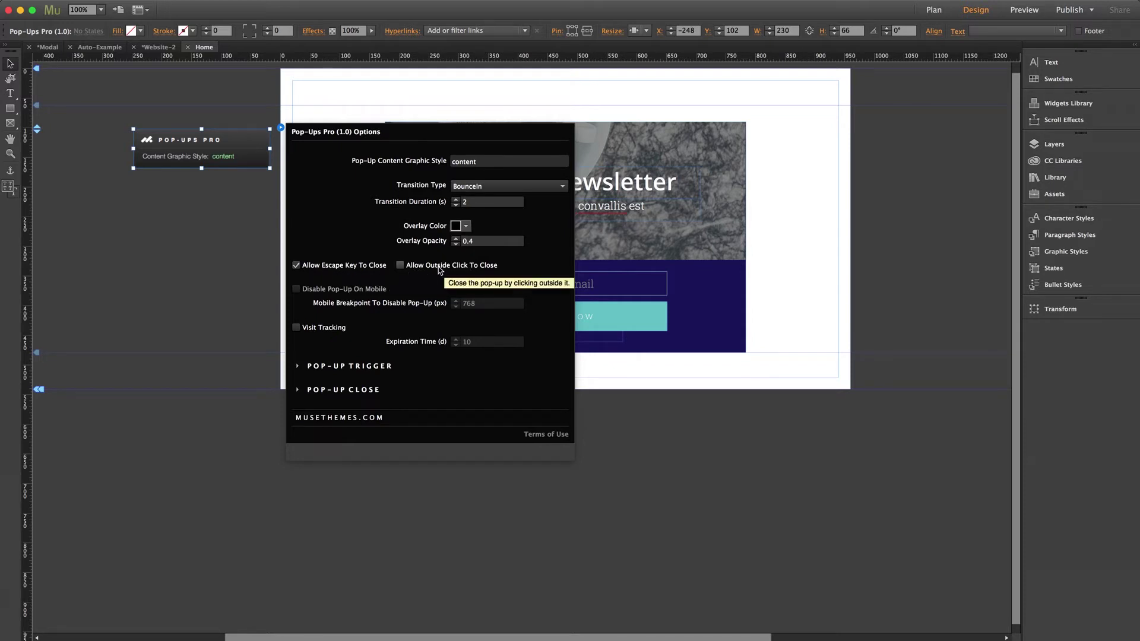
left_click(399, 267)
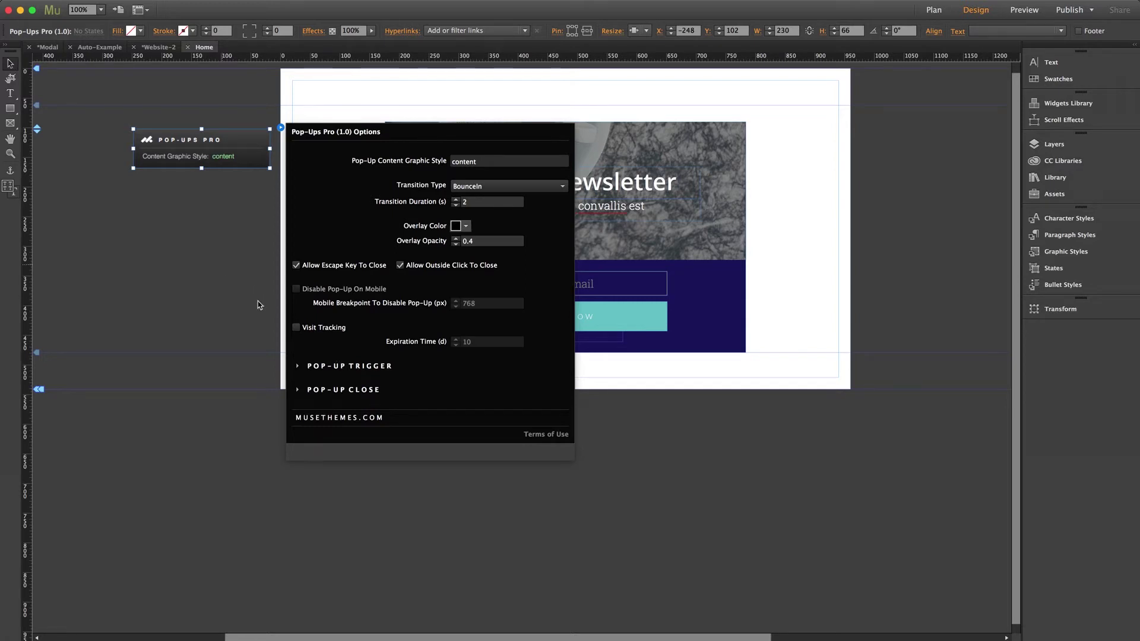
- Keep Trigger On Click and enable Trigger Pop-Up On Page Load
left_click(347, 367)
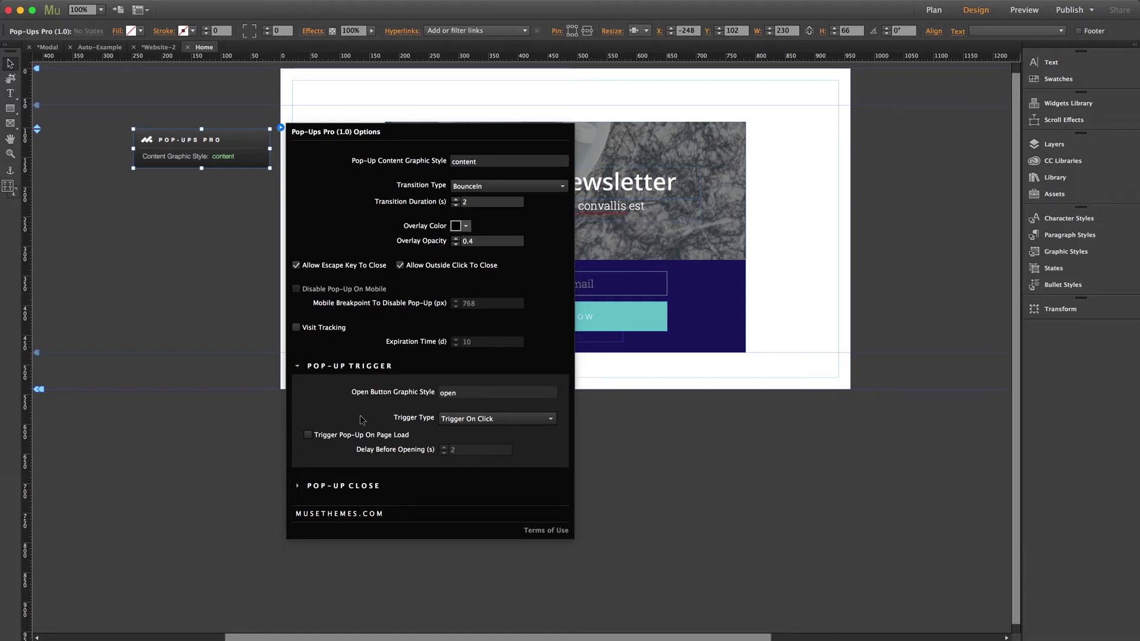
left_click(484, 420)
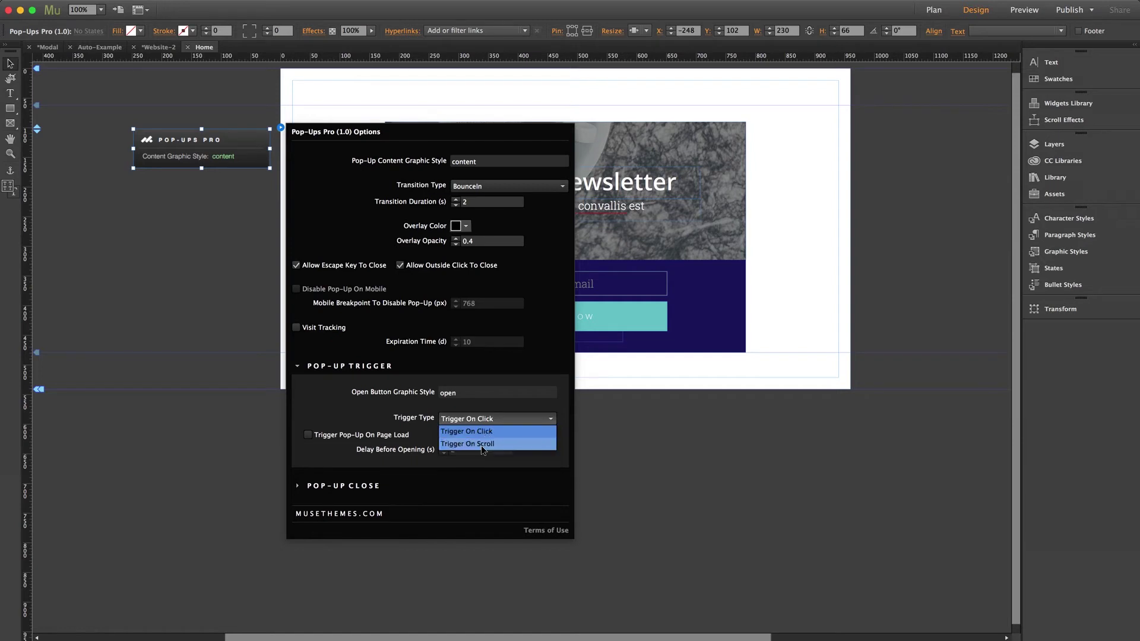
left_click(484, 415)
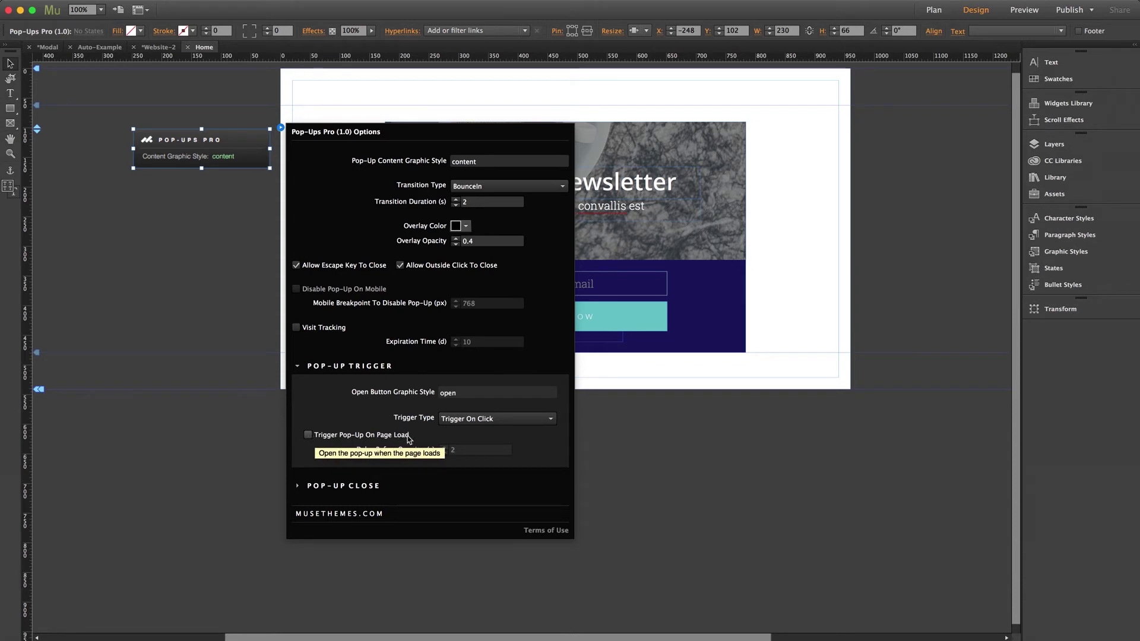
left_click(310, 436)
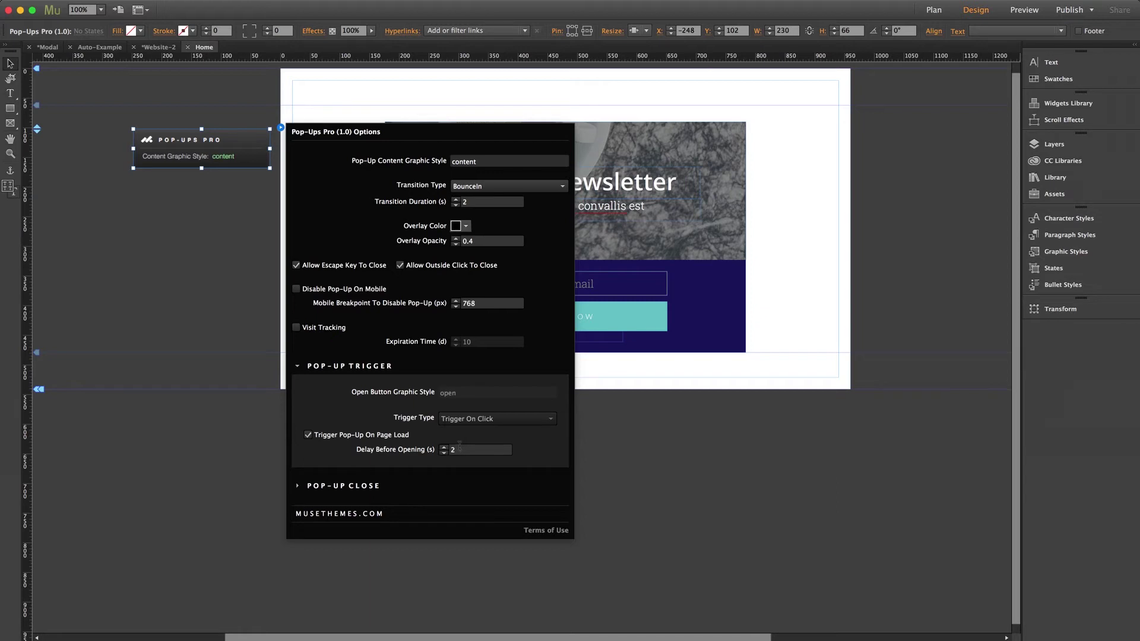
- Finish reviewing the browser preview and return to the Home page design view in Muse
left_click(907, 262)
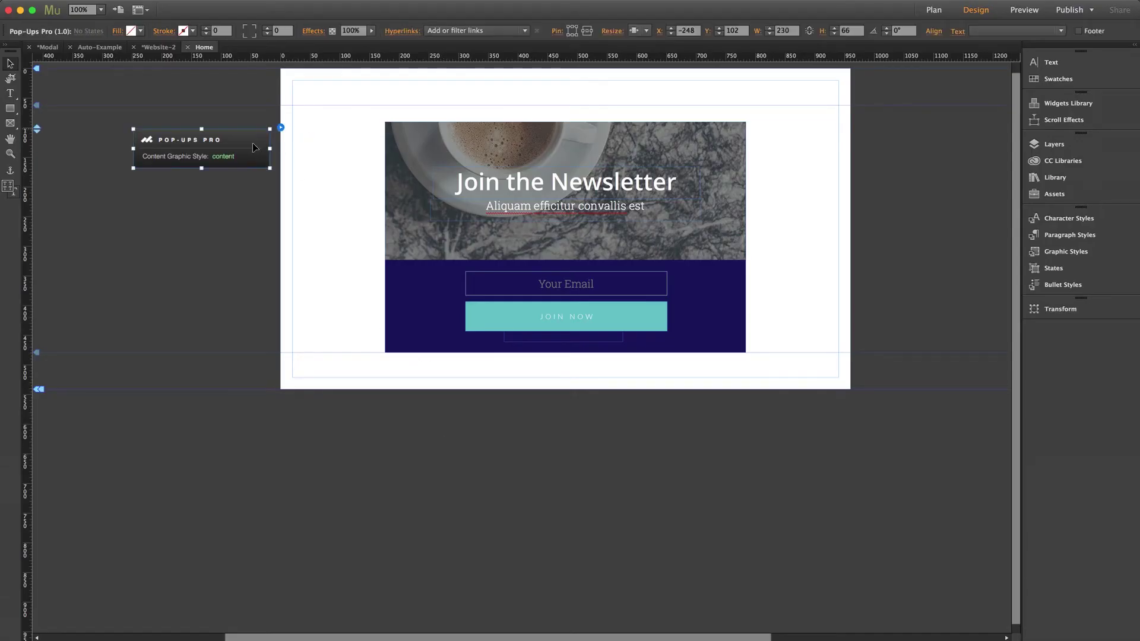
- Enable Visit Tracking with a 10-day expiration, keep the page-load trigger on, and preview
left_click(281, 129)
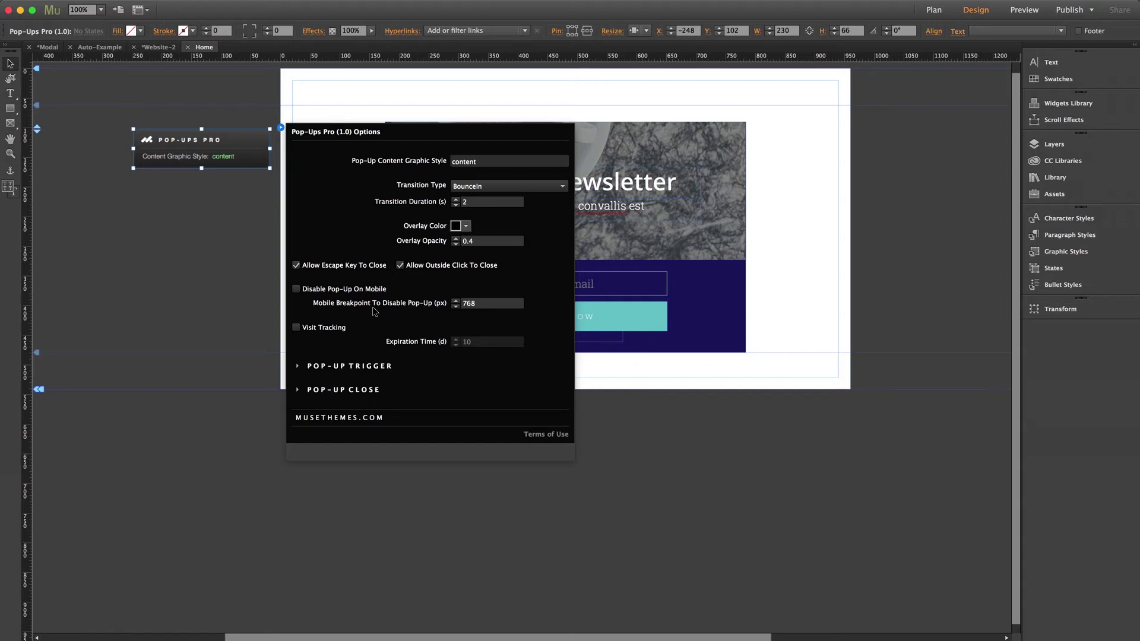
left_click(353, 366)
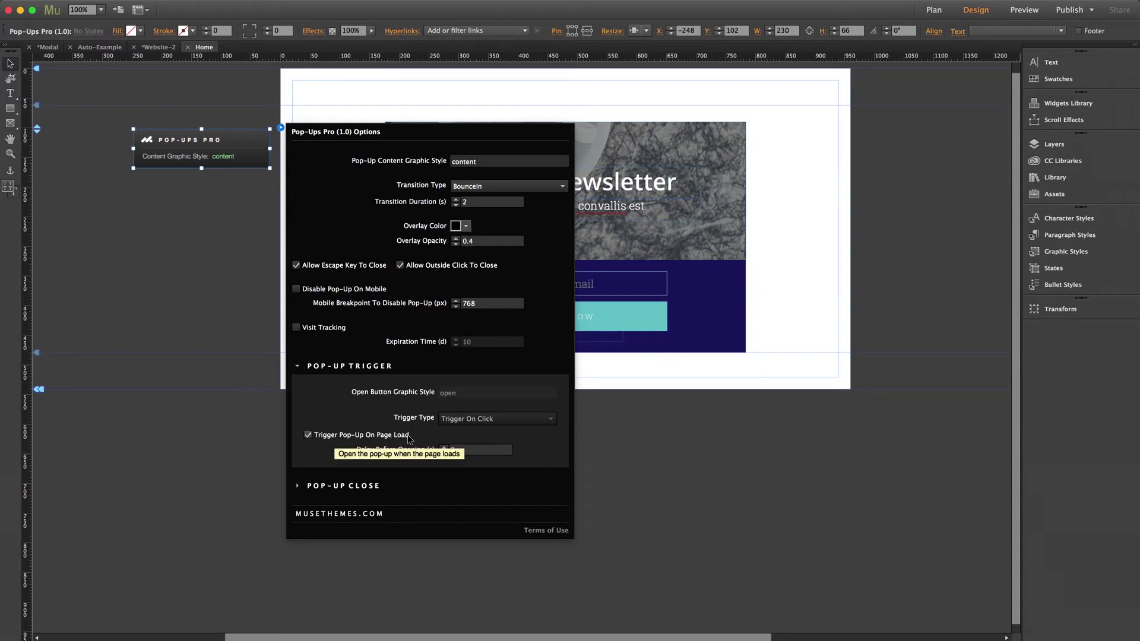
left_click(309, 437)
left_click(308, 437)
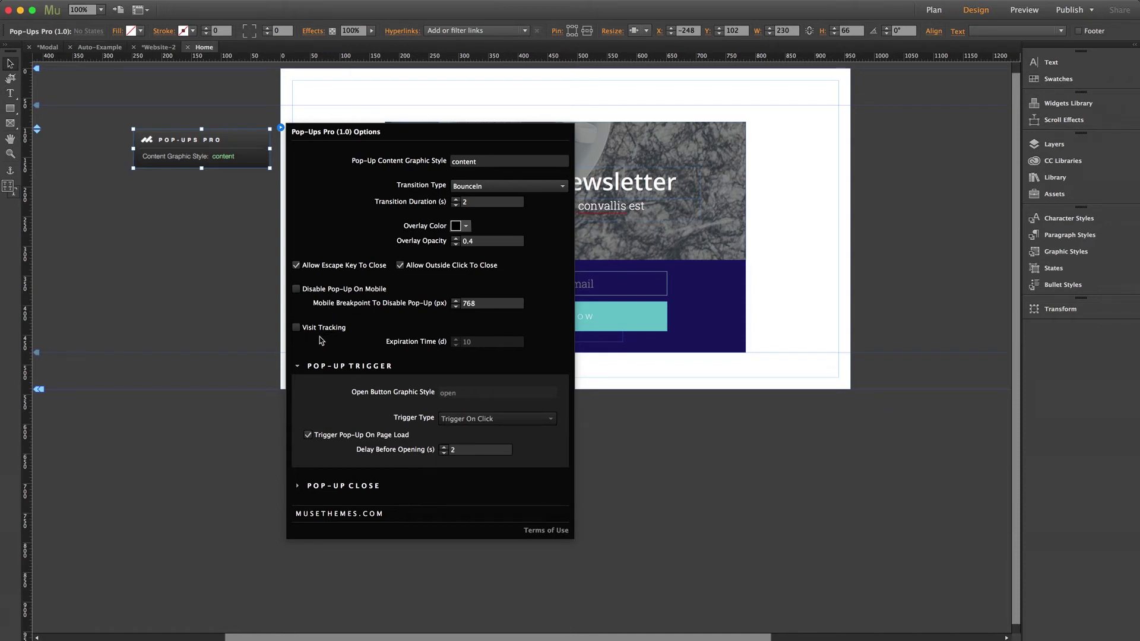
left_click(297, 328)
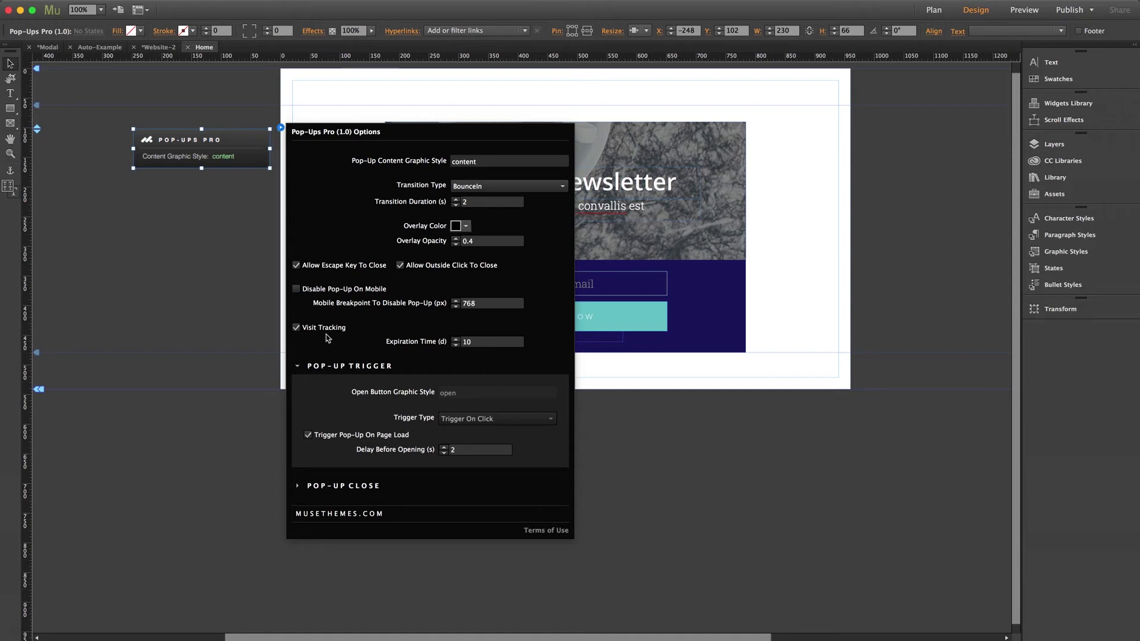
left_click(805, 288)
key("super+shift+e")
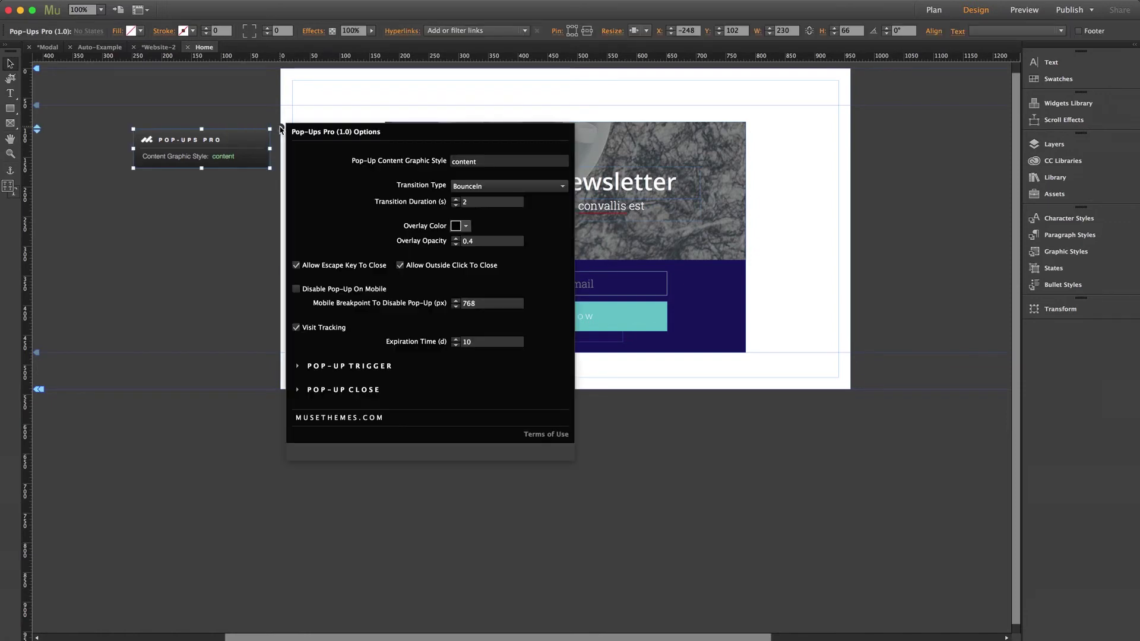
- Uncheck Trigger Pop-Up On Page Load and keep Trigger Type set to Trigger On Click
left_click(354, 367)
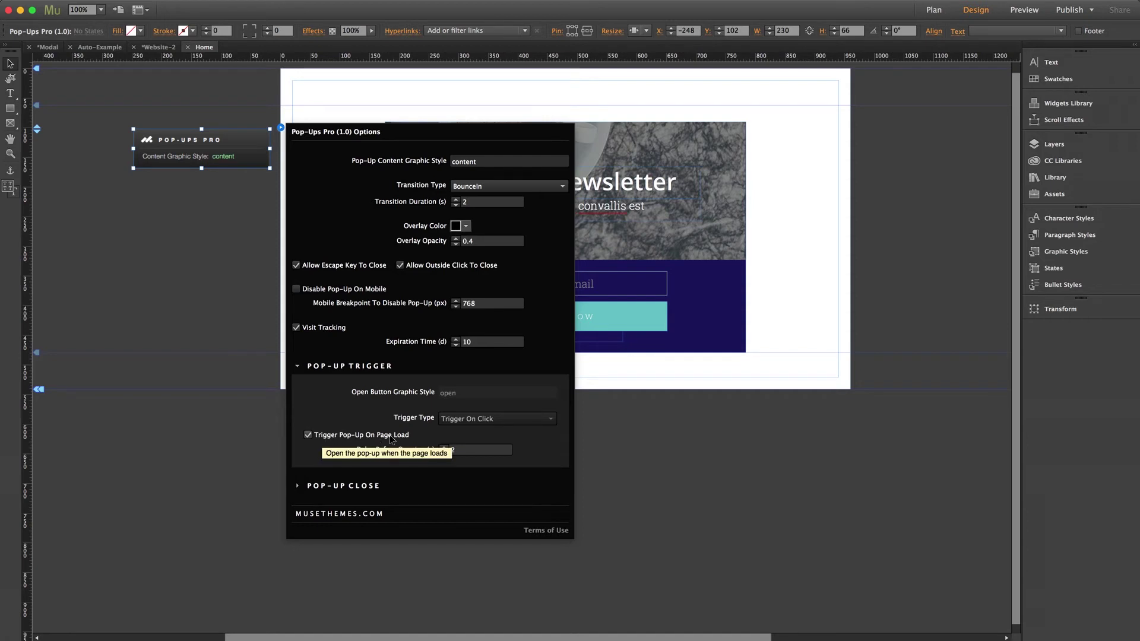
left_click(308, 436)
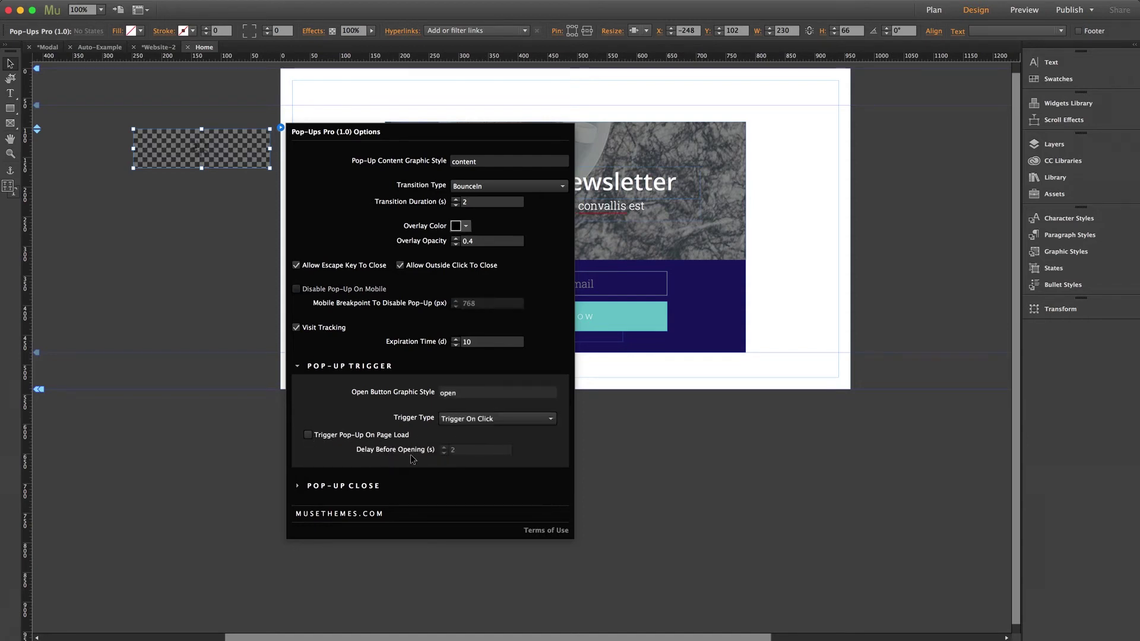
left_click(495, 419)
left_click(487, 431)
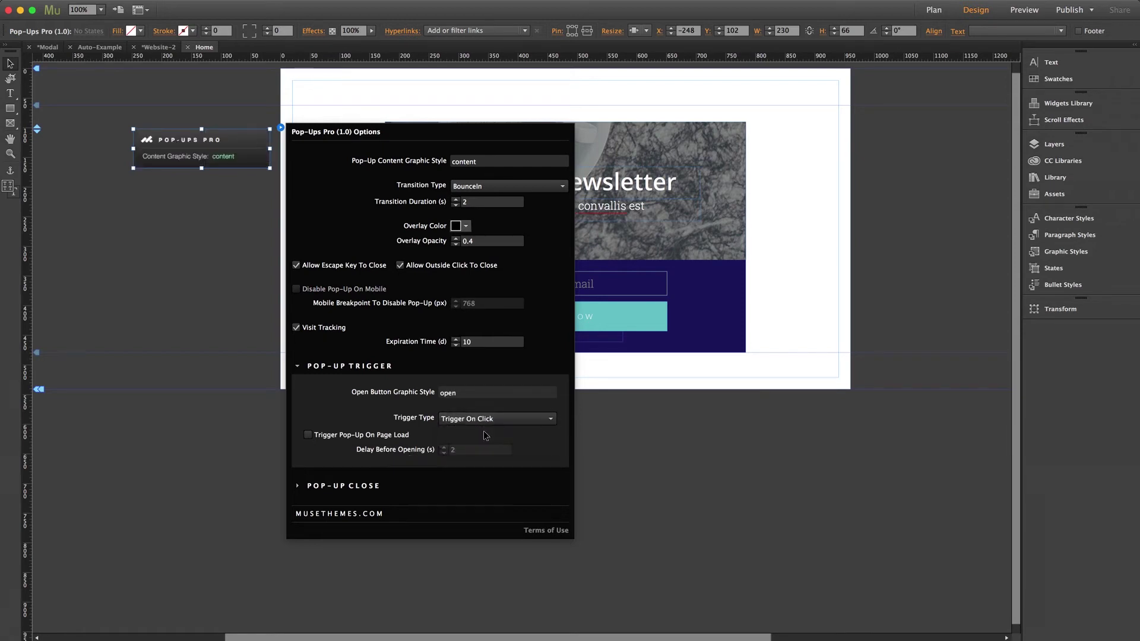
left_click(849, 329)
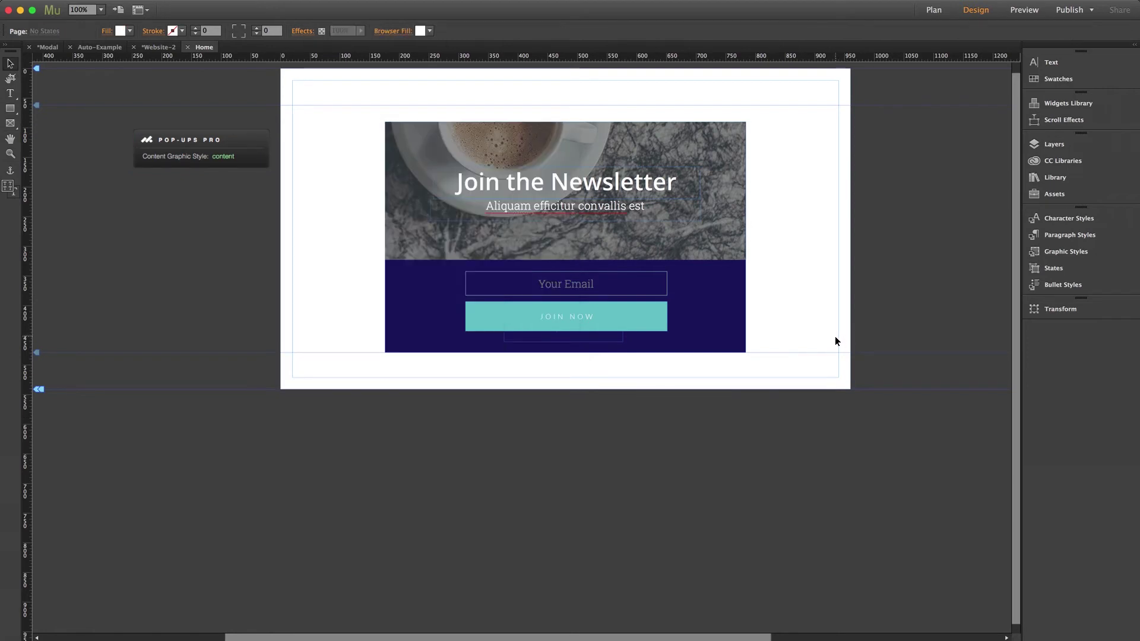
- Place a State Button from the Widgets Library and clear its styling and widget contents
left_click(1068, 102)
left_click(932, 203)
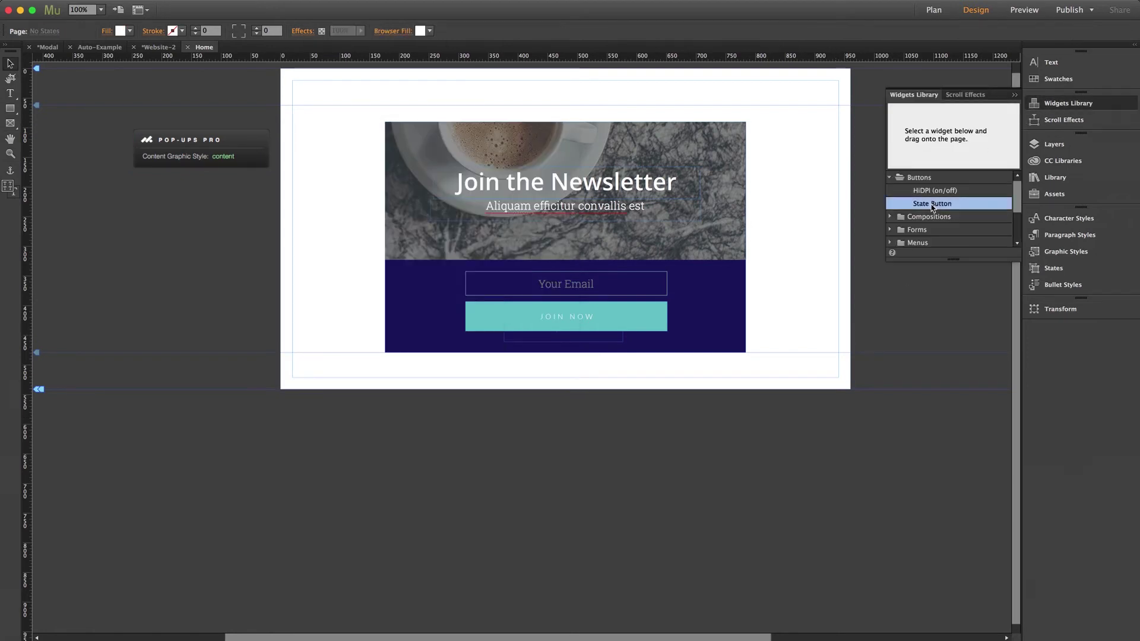
left_click_drag(932, 207, 502, 99)
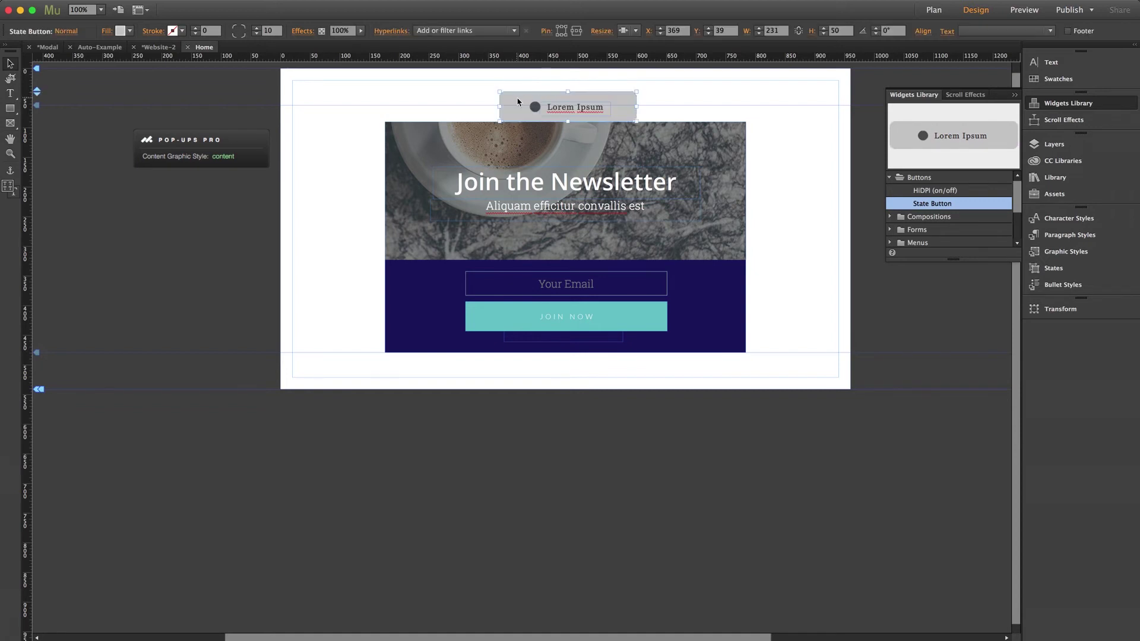
right_click(517, 98)
left_click(561, 283)
right_click(535, 103)
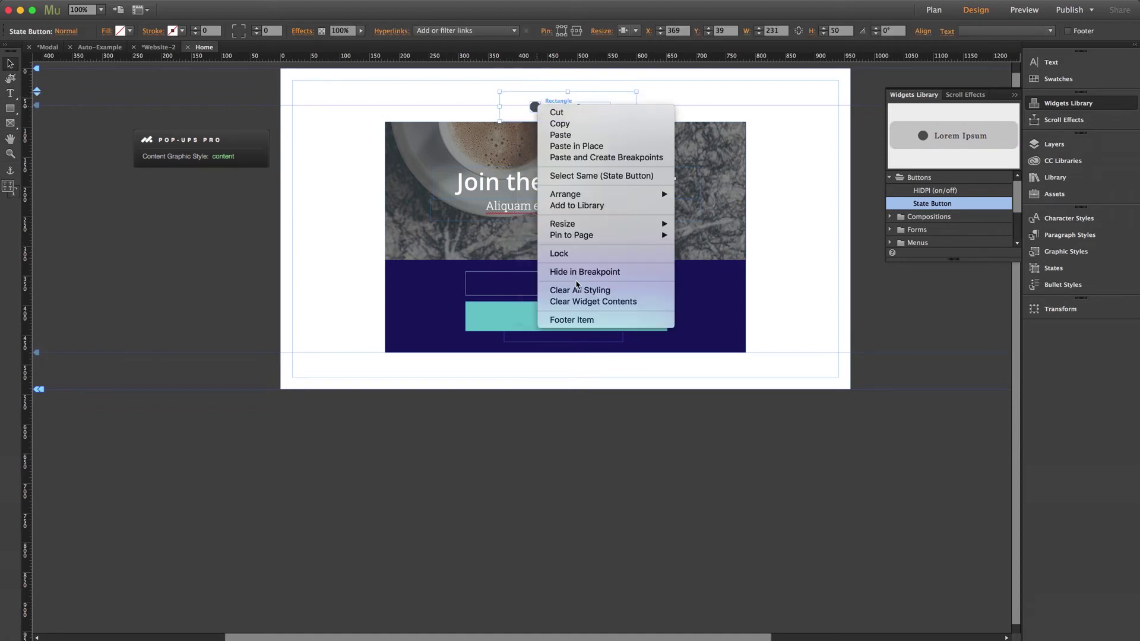
left_click(576, 301)
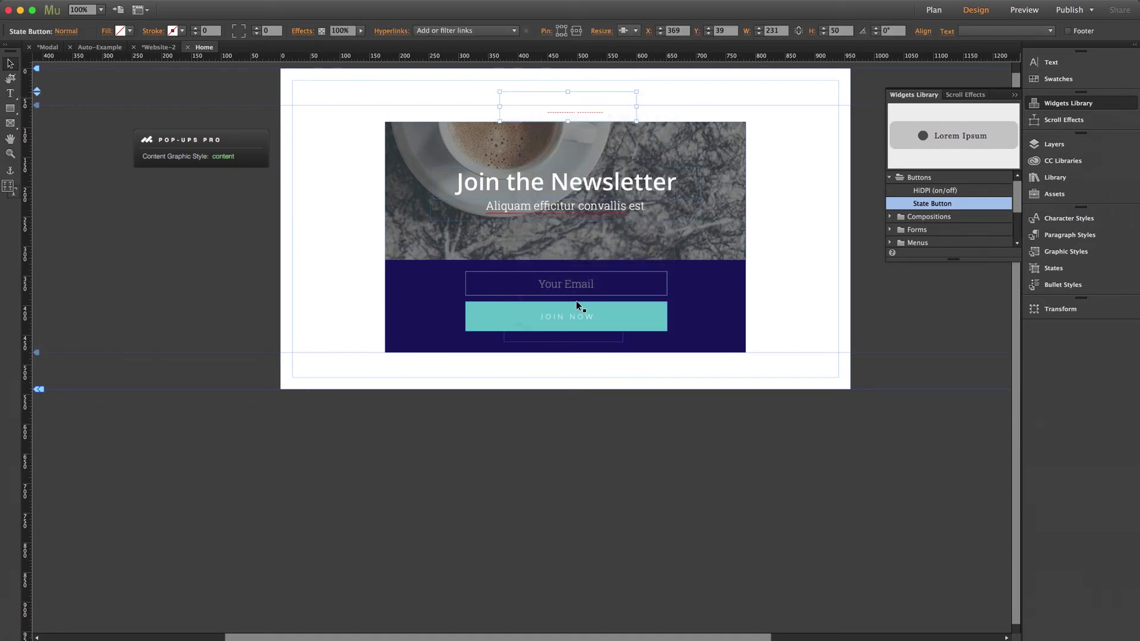
- Give the button a dark navy fill and 25 corner radius, centred above the newsletter box
left_click(131, 30)
left_click(318, 67)
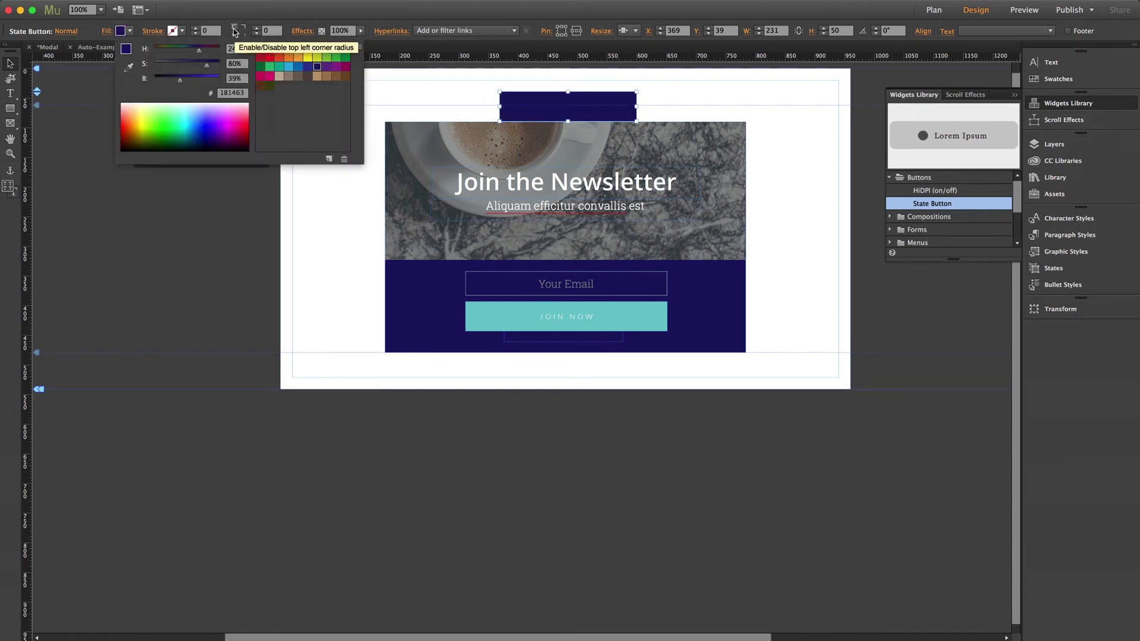
left_click(234, 32)
double_click(266, 31)
type("10")
key("Return")
left_click(256, 28)
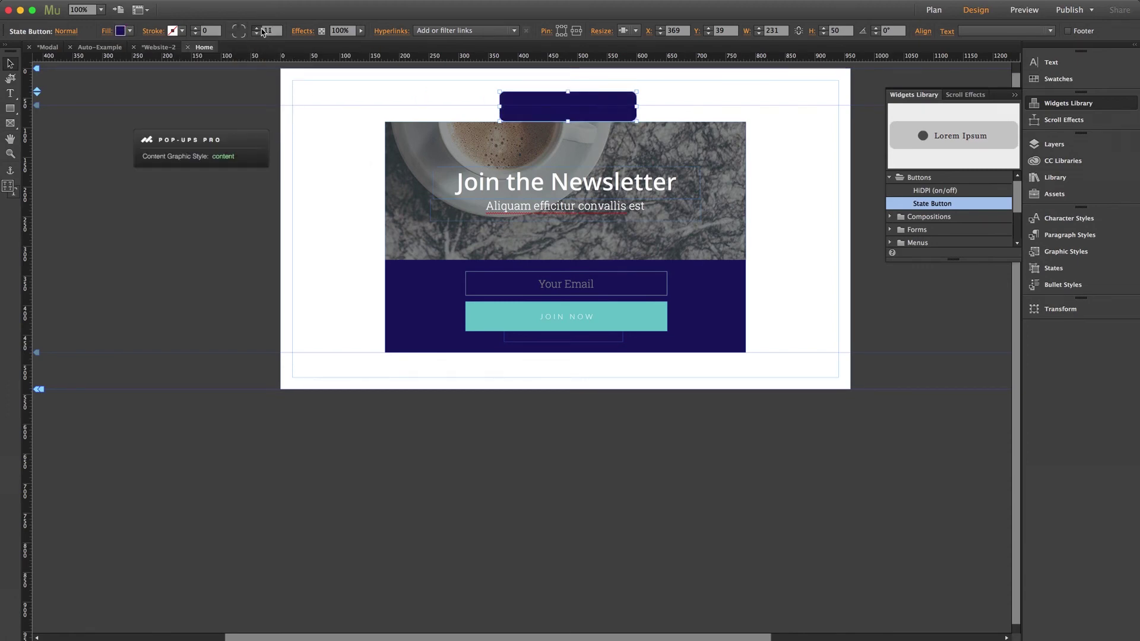
left_click(1116, 103)
left_click_drag(596, 110, 594, 107)
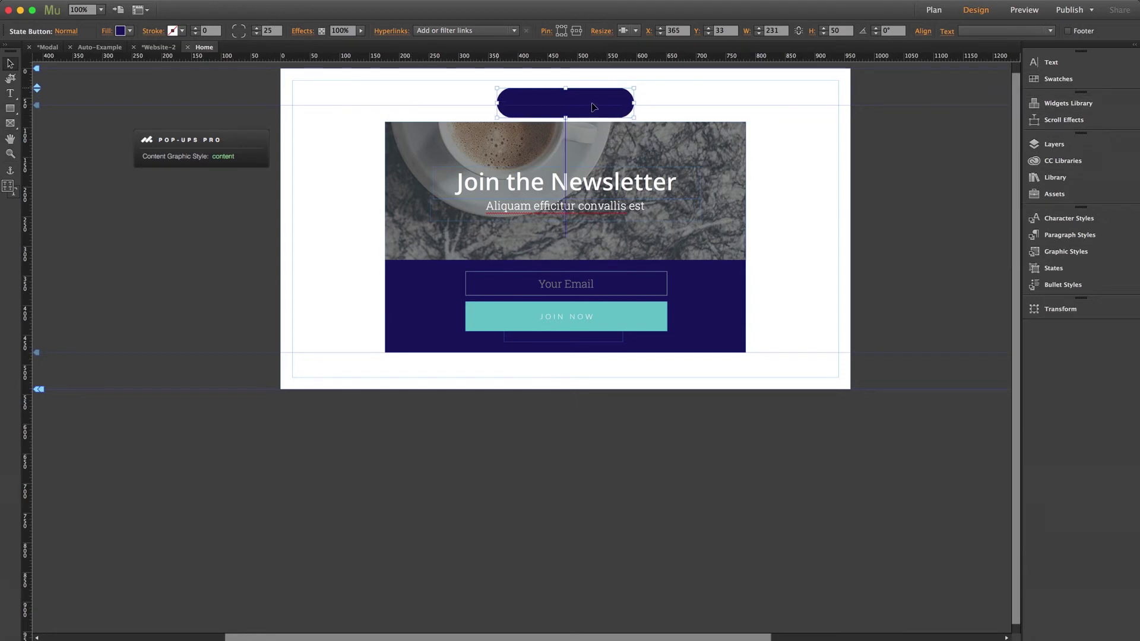
- Rename the pill button's graphic style from Style to 'open'
left_click(1050, 254)
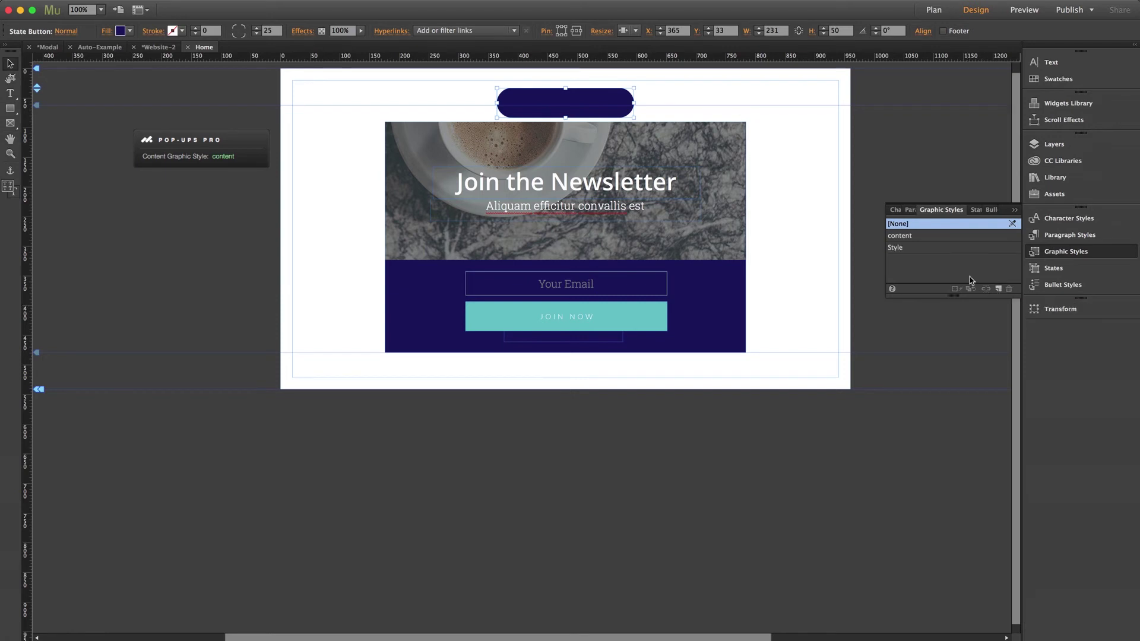
double_click(897, 249)
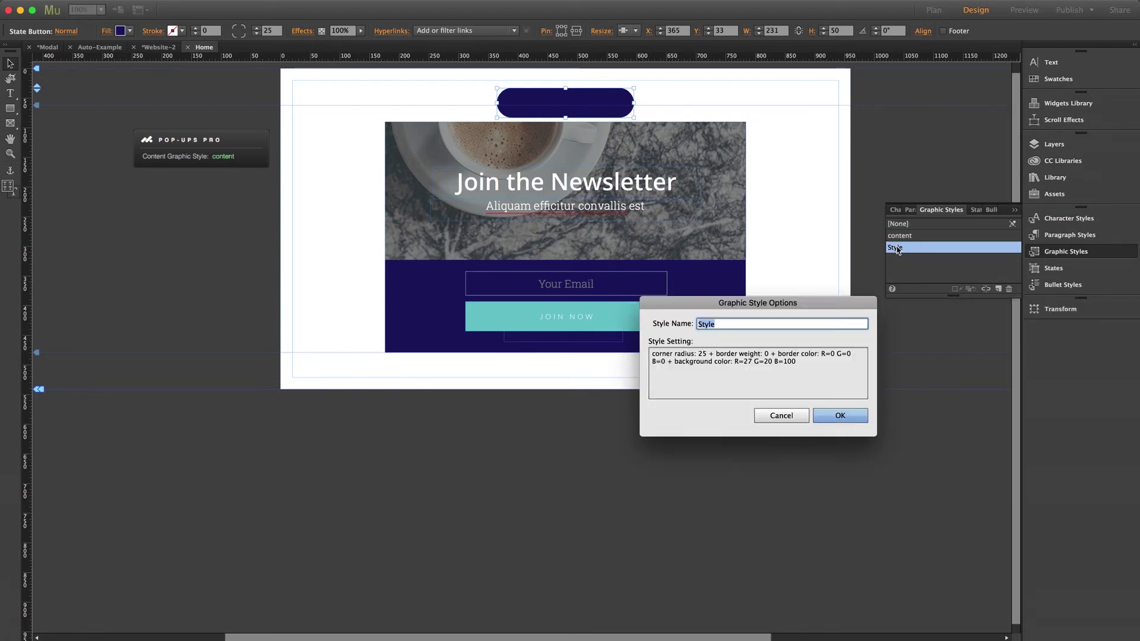
type("open")
left_click(846, 421)
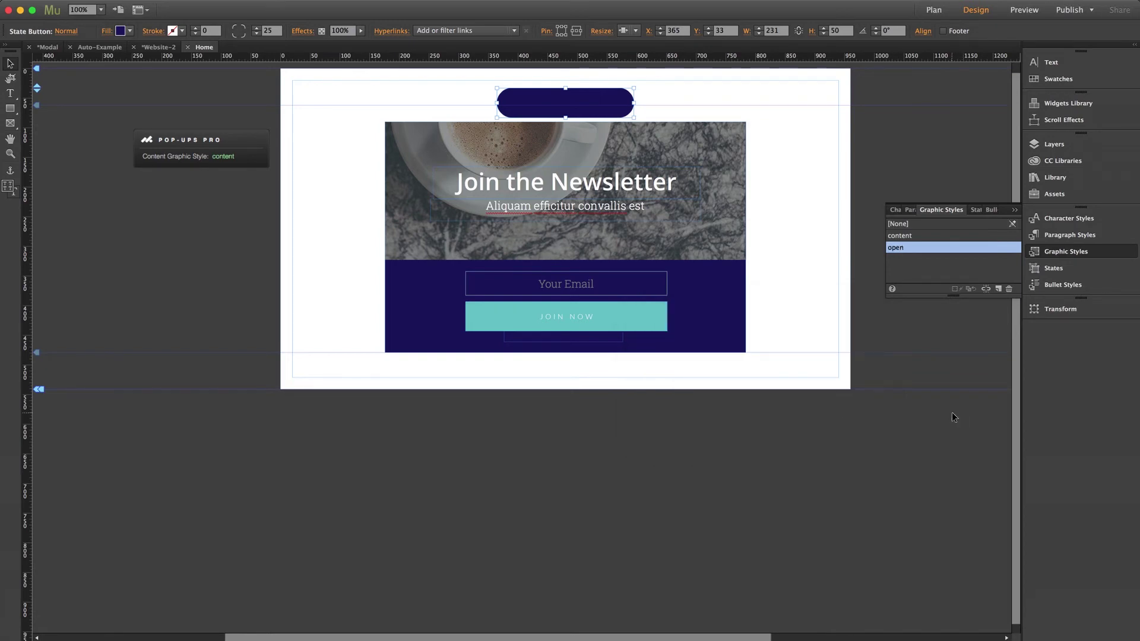
- Check that the pop-up widget's trigger settings still use Trigger On Click
left_click(202, 149)
left_click(280, 128)
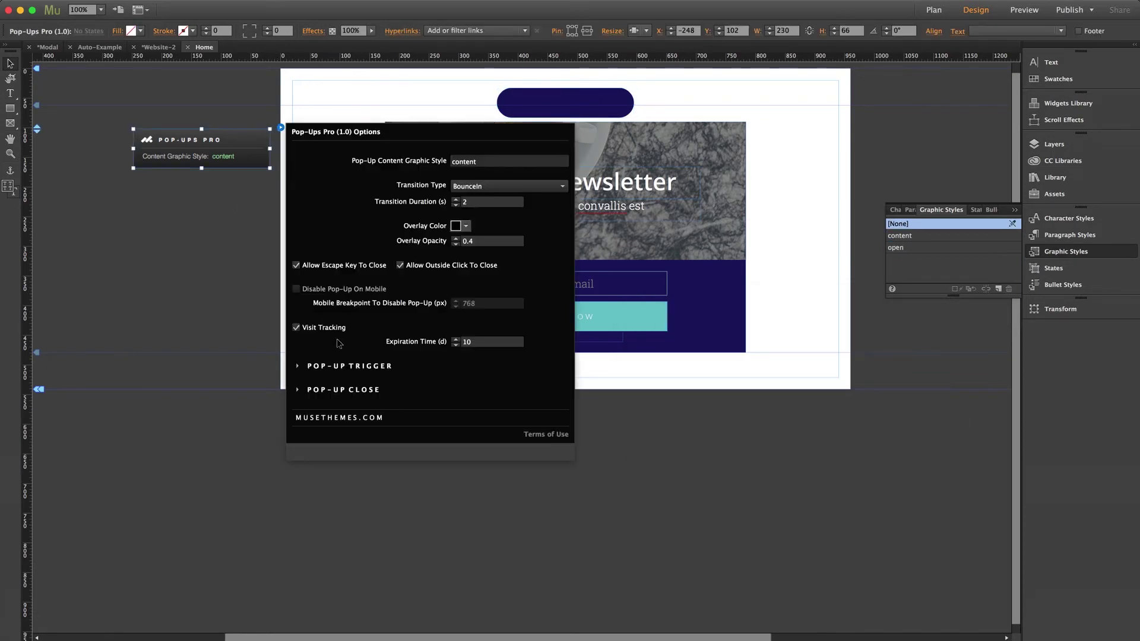
left_click(351, 366)
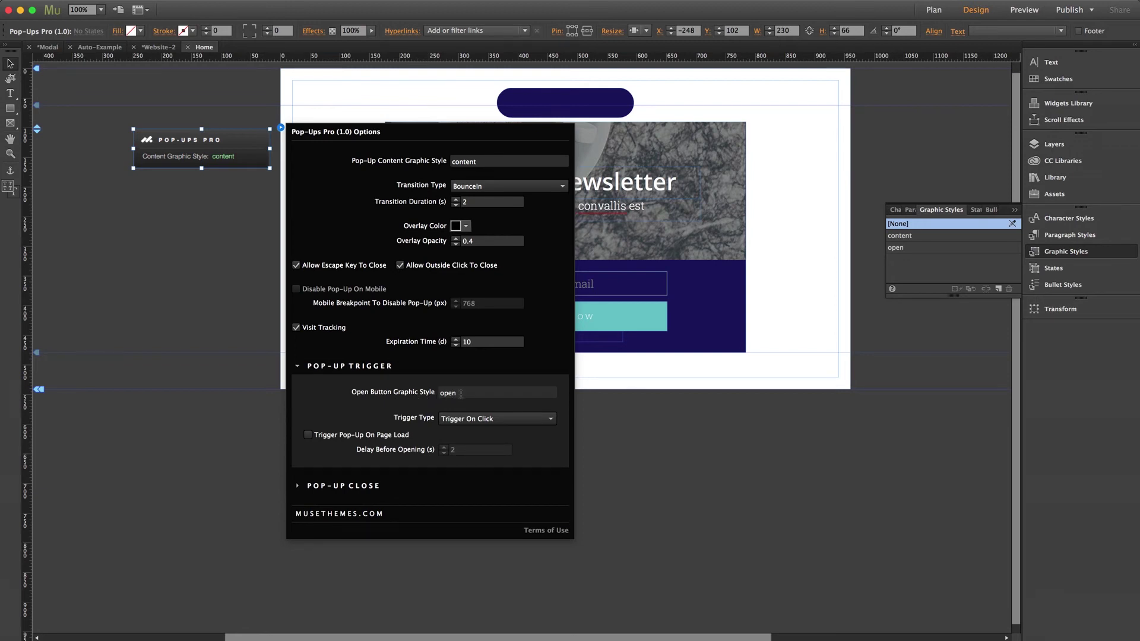
left_click(825, 406)
- Preview the page in the browser and dismiss the newsletter pop-up with its X button
key("super+shift+e")
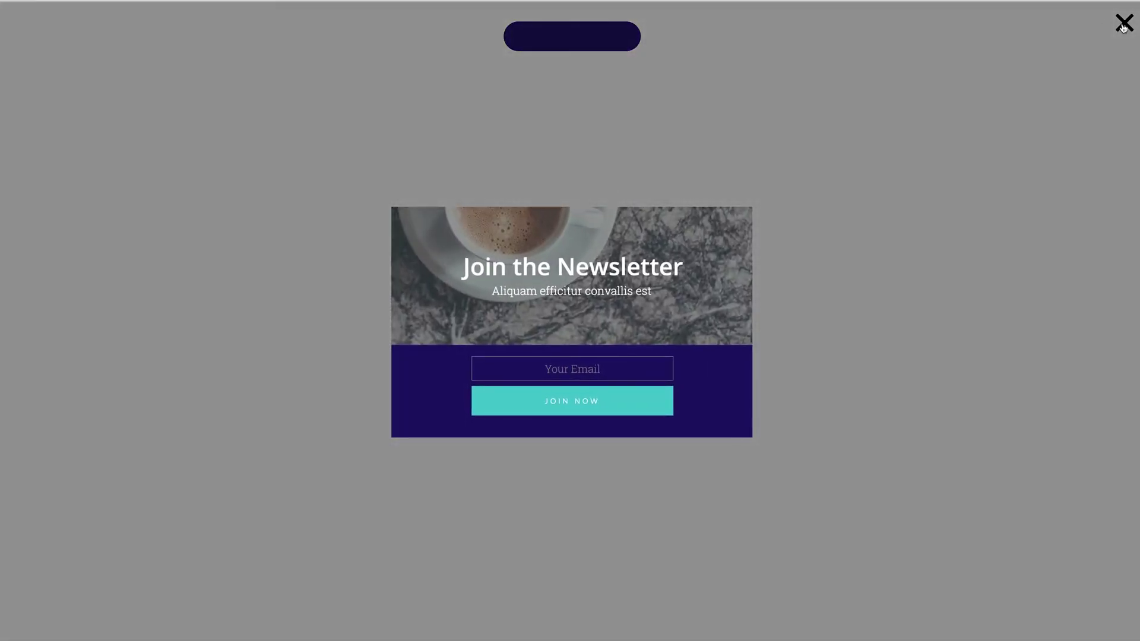
left_click(1124, 28)
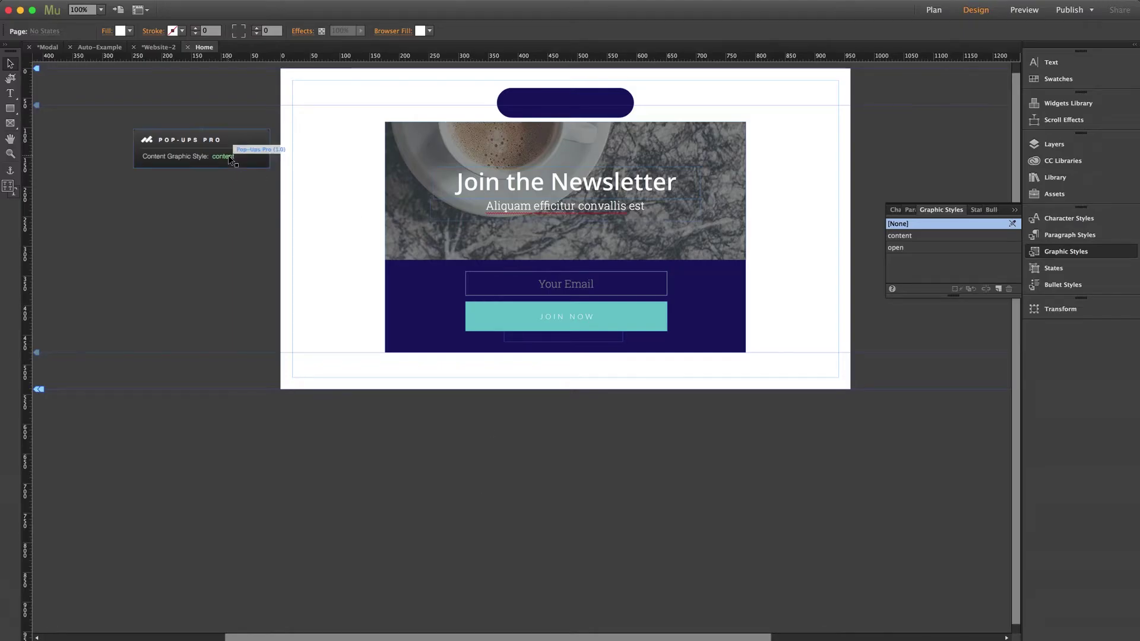
- Change the Pop-Ups Pro trigger type from Trigger On Click to Trigger On Scroll
left_click(231, 160)
left_click(280, 126)
left_click(365, 366)
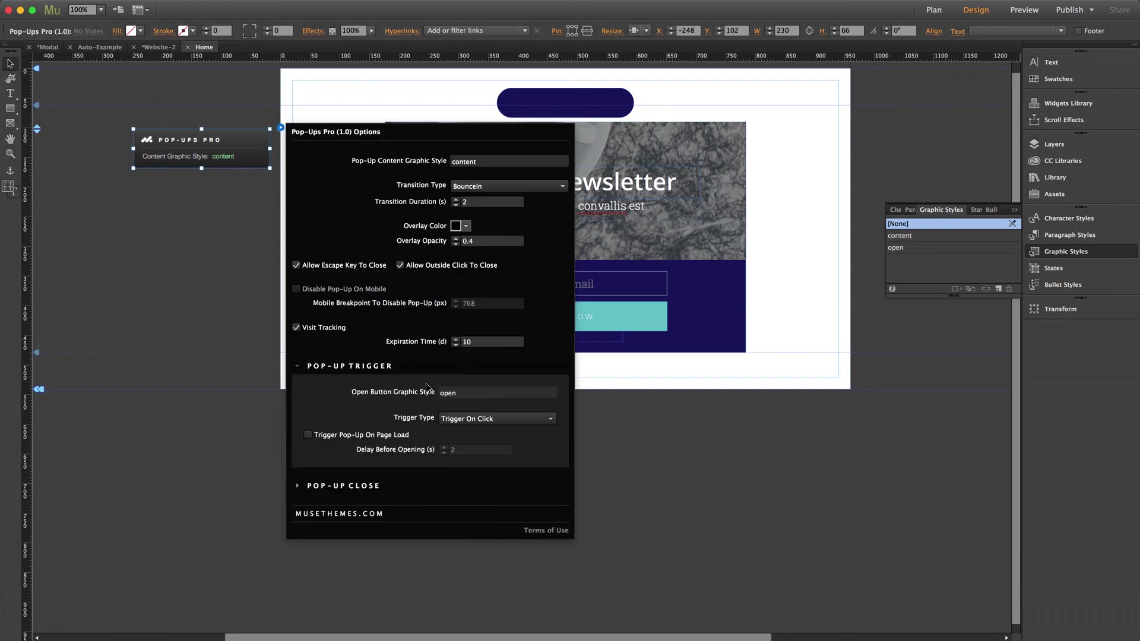
left_click(465, 419)
left_click(468, 444)
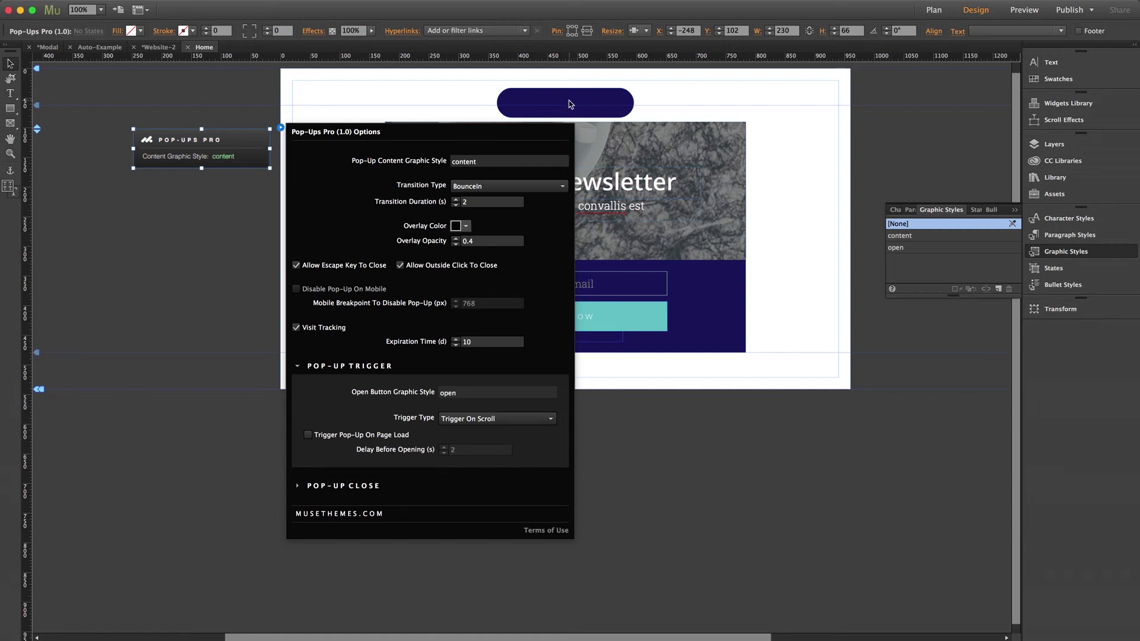
- Move the newsletter content box off the page onto the left pasteboard
left_click(570, 104)
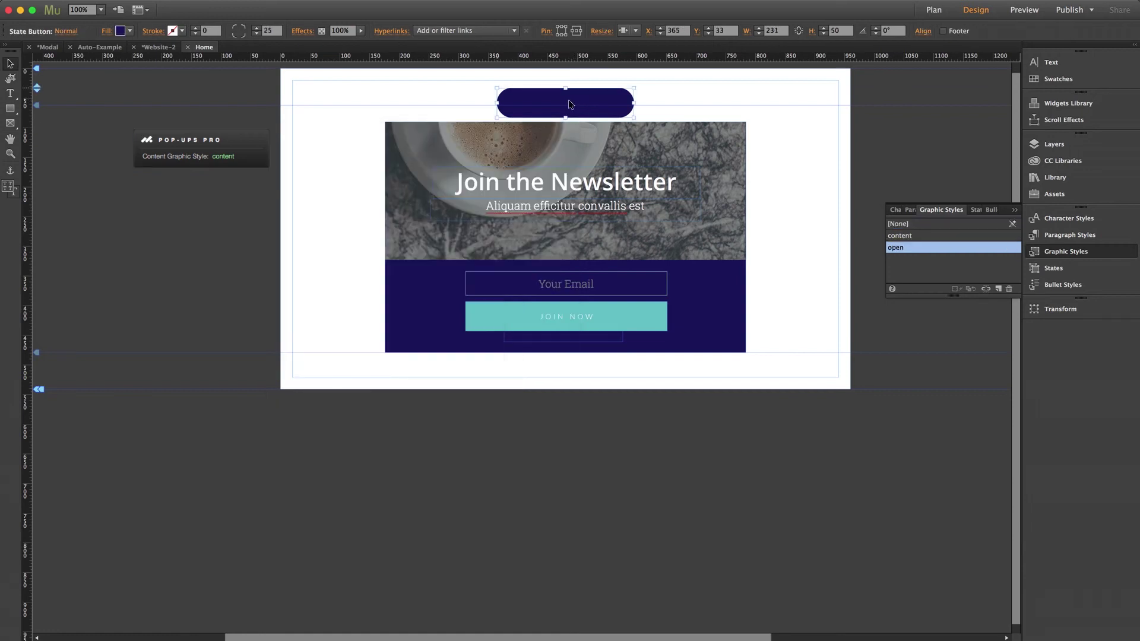
left_click(468, 100)
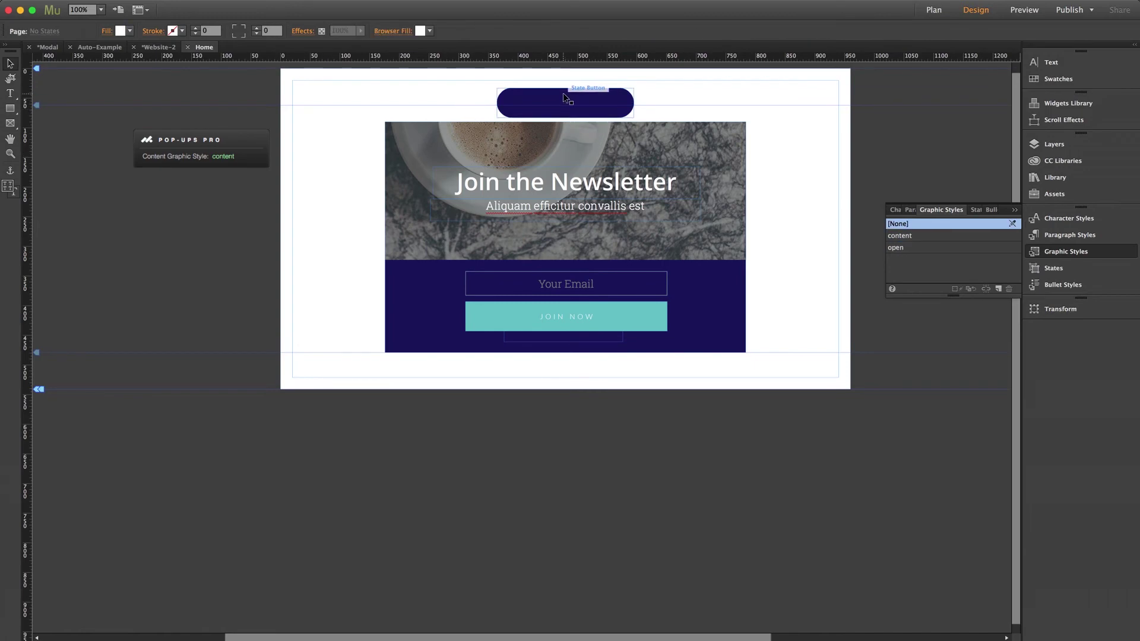
left_click(572, 152)
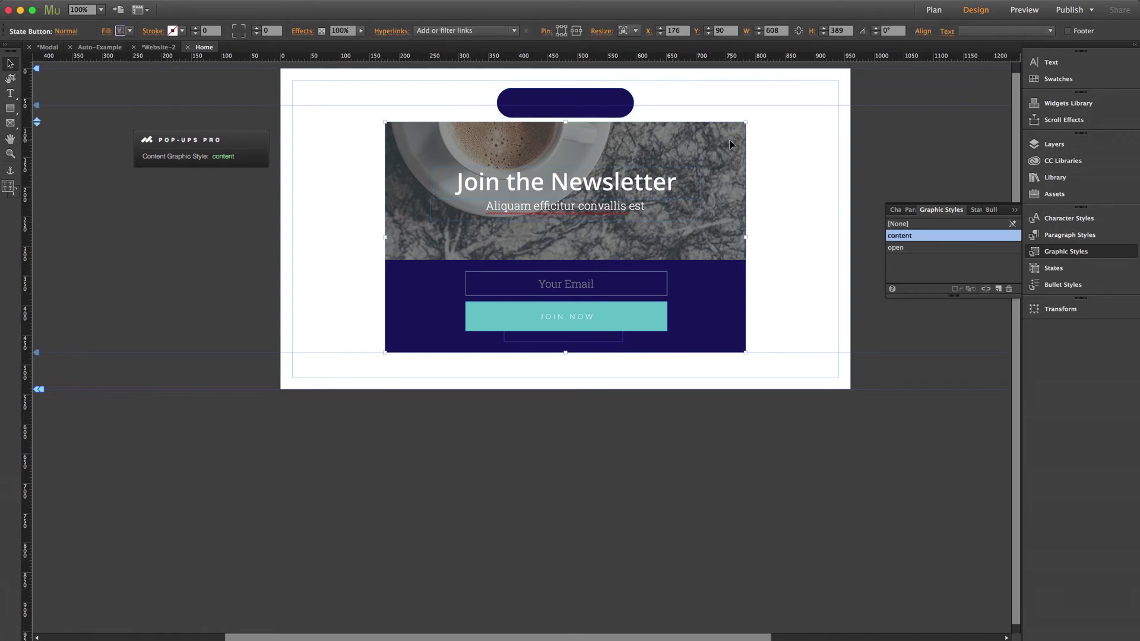
left_click_drag(732, 140, 255, 194)
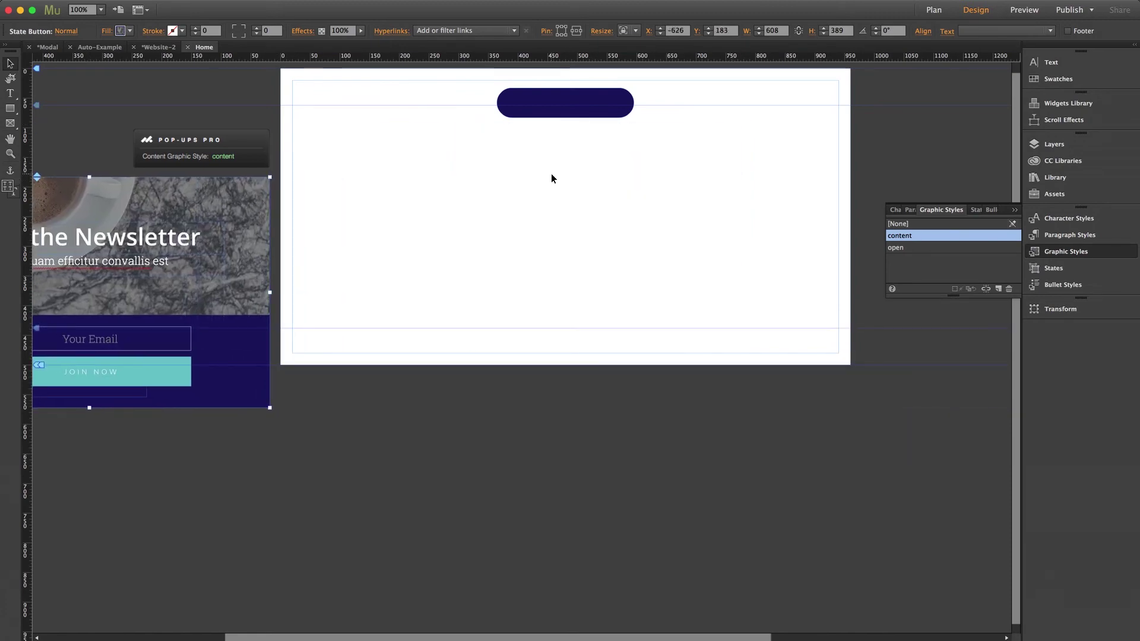
- Set the pill button's fill to None and move it lower on the page, to Y 388
left_click(561, 107)
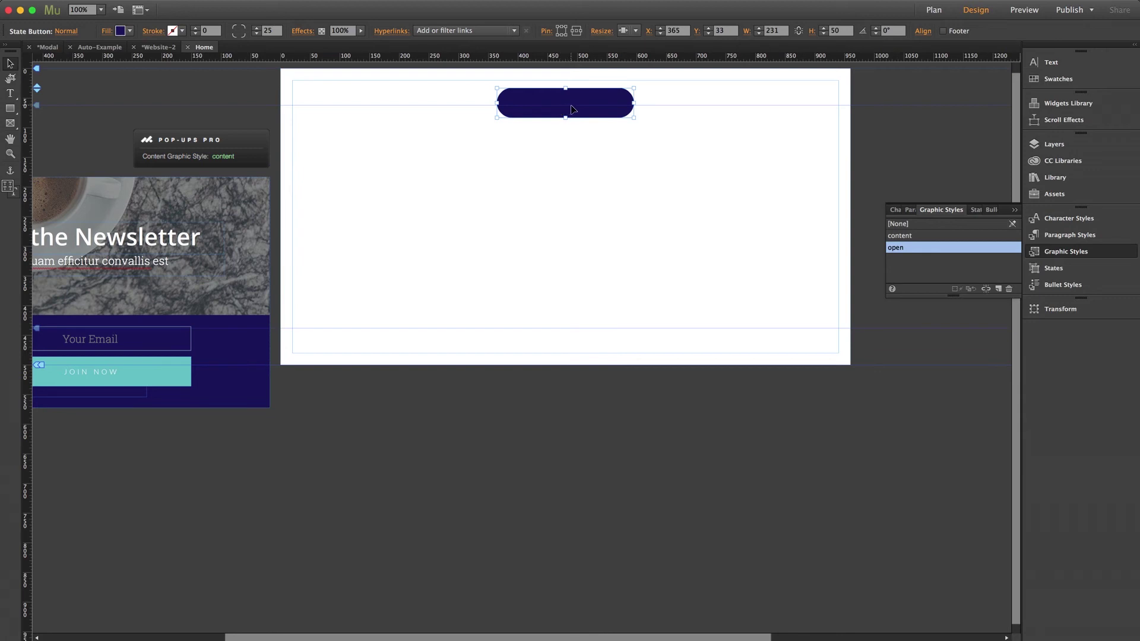
left_click(129, 31)
left_click(260, 49)
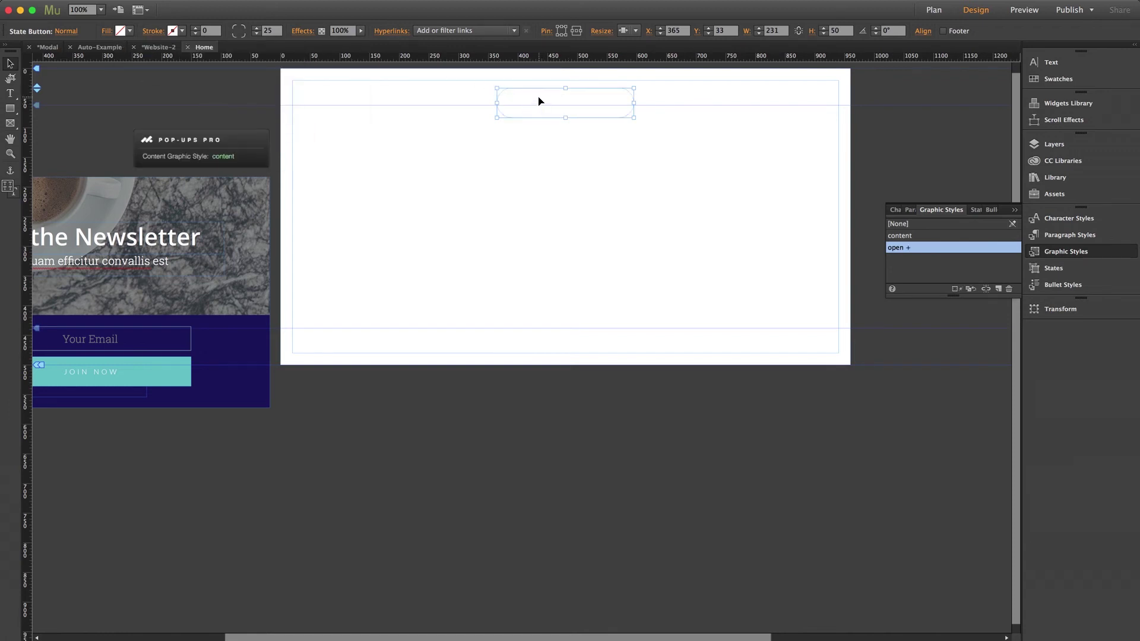
left_click_drag(539, 105, 539, 308)
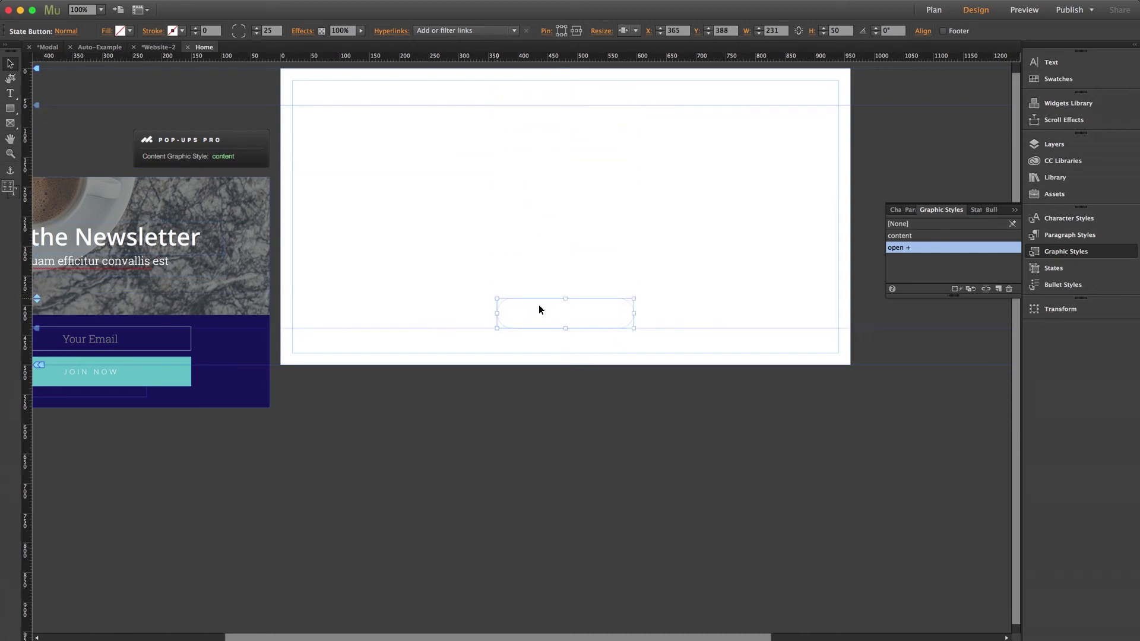
left_click(463, 190)
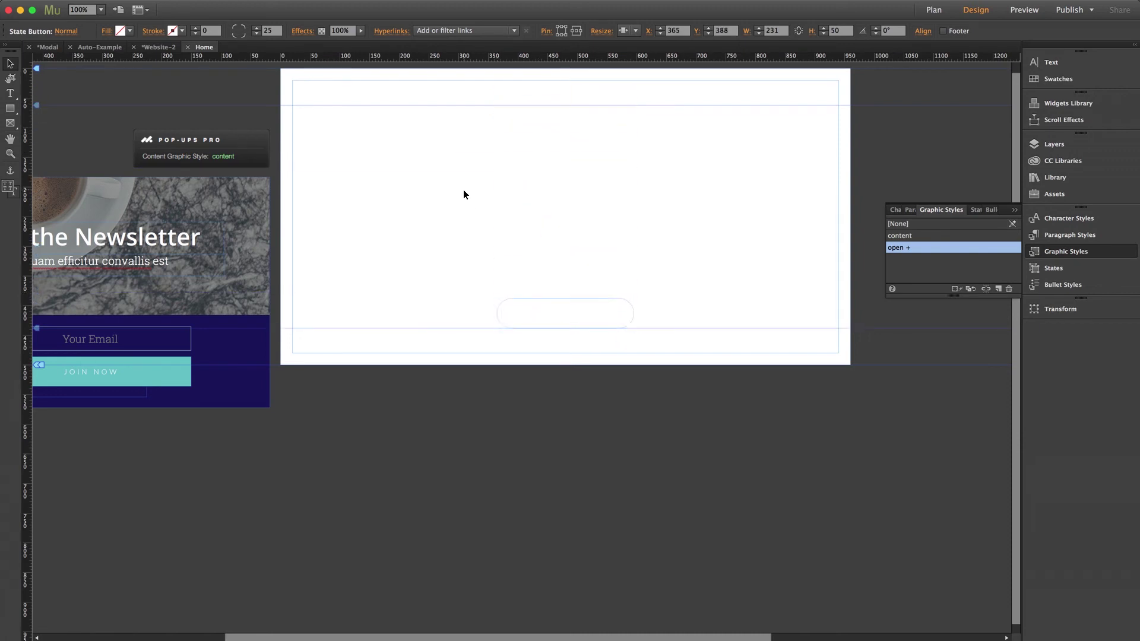
left_click(1131, 261)
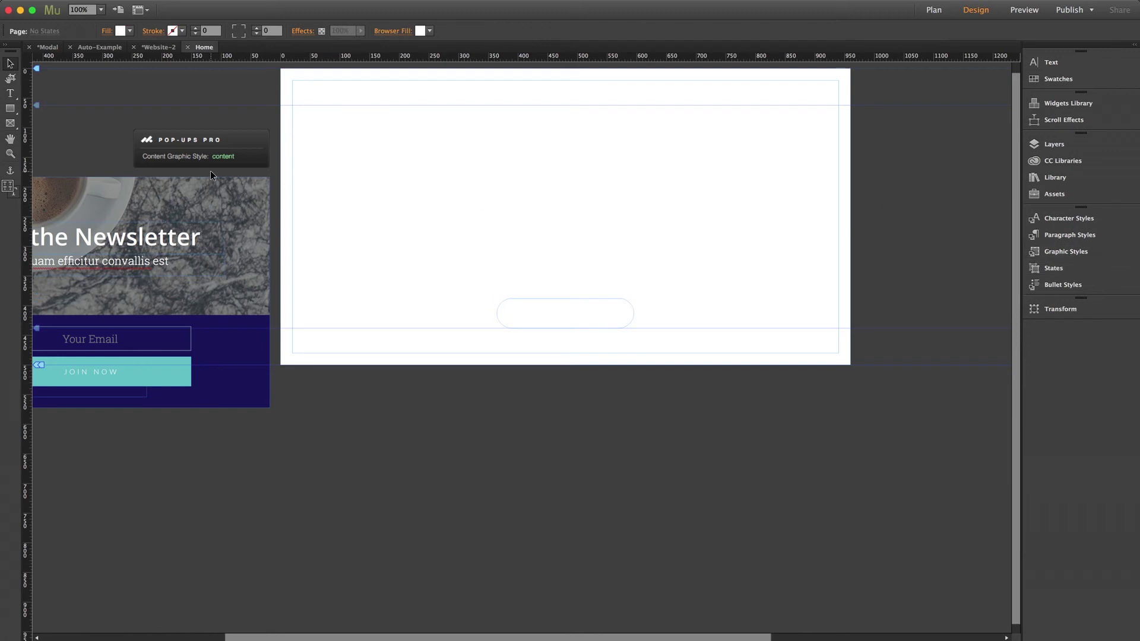
- Draw a rectangle and fill it with a bright green swatch
left_click(10, 109)
left_click_drag(329, 124, 415, 192)
left_click(10, 64)
left_click(122, 30)
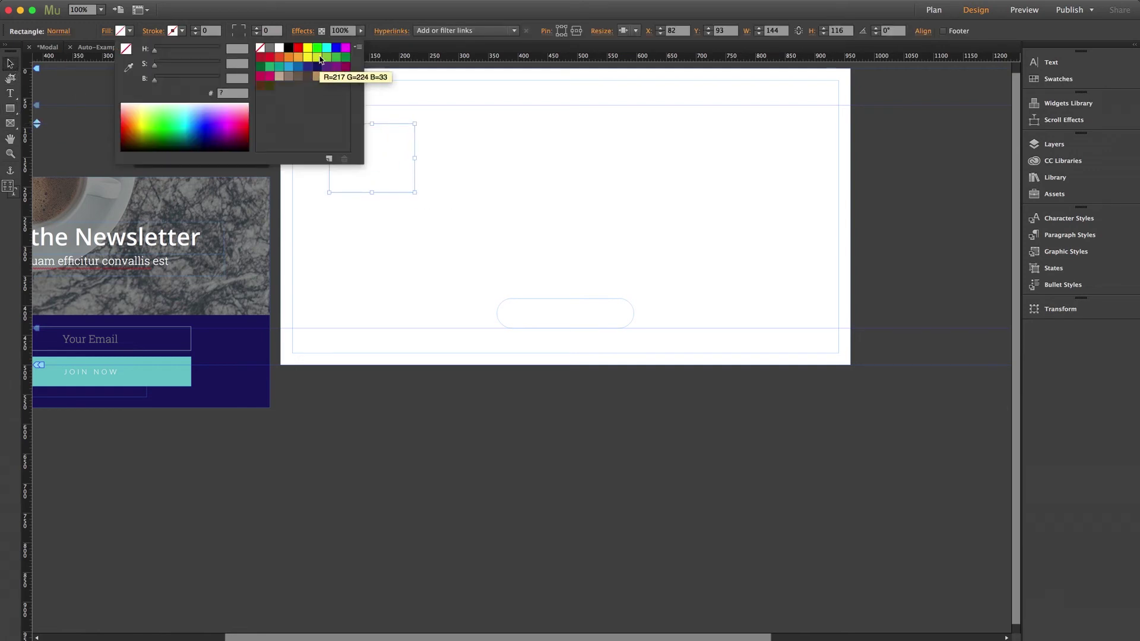
left_click(317, 48)
- Move the green rectangle down to the bottom of the page
left_click_drag(382, 140, 373, 336)
left_click_drag(364, 502, 362, 614)
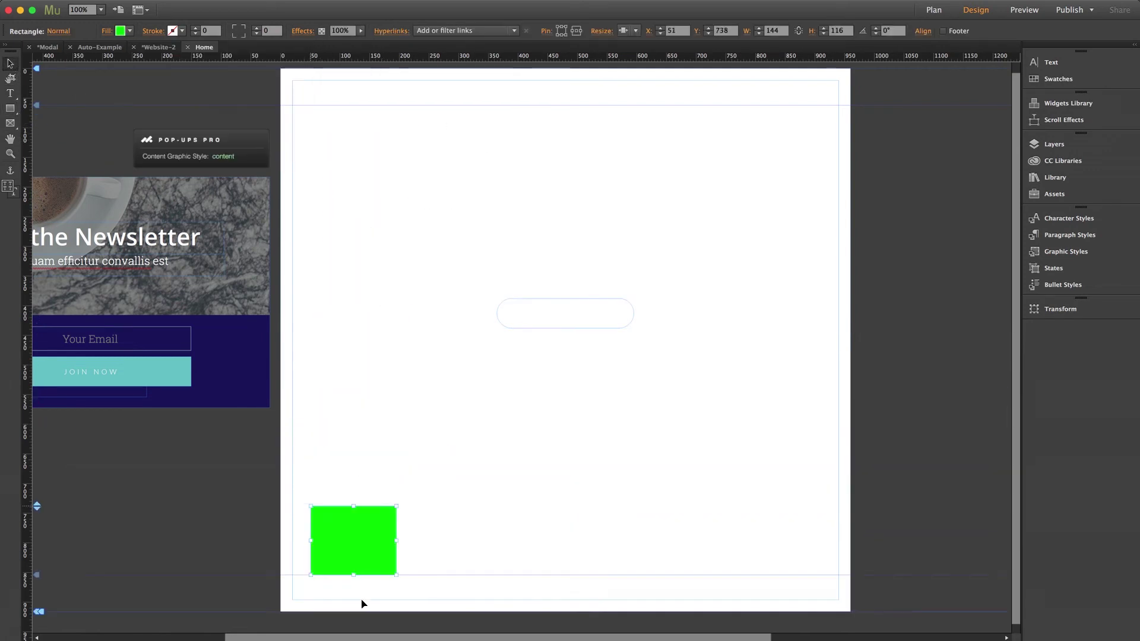
scroll(328, 469, "down", 3)
key("shift+Down")
key("shift+Down")
key("shift+Down")
key("shift+Down")
key("shift+Down")
key("shift+Down")
key("shift+Down")
key("shift+Down")
key("shift+Down")
key("shift+Down")
key("shift+Down")
key("shift+Down")
key("shift+Up")
key("shift+Up")
key("shift+Up")
key("shift+Up")
key("shift+Up")
key("shift+Up")
key("shift+Up")
key("shift+Up")
key("shift+Up")
key("shift+Up")
key("shift+Up")
key("shift+Up")
left_click_drag(351, 539, 352, 608)
scroll(389, 355, "up", 3)
scroll(436, 364, "right", 1)
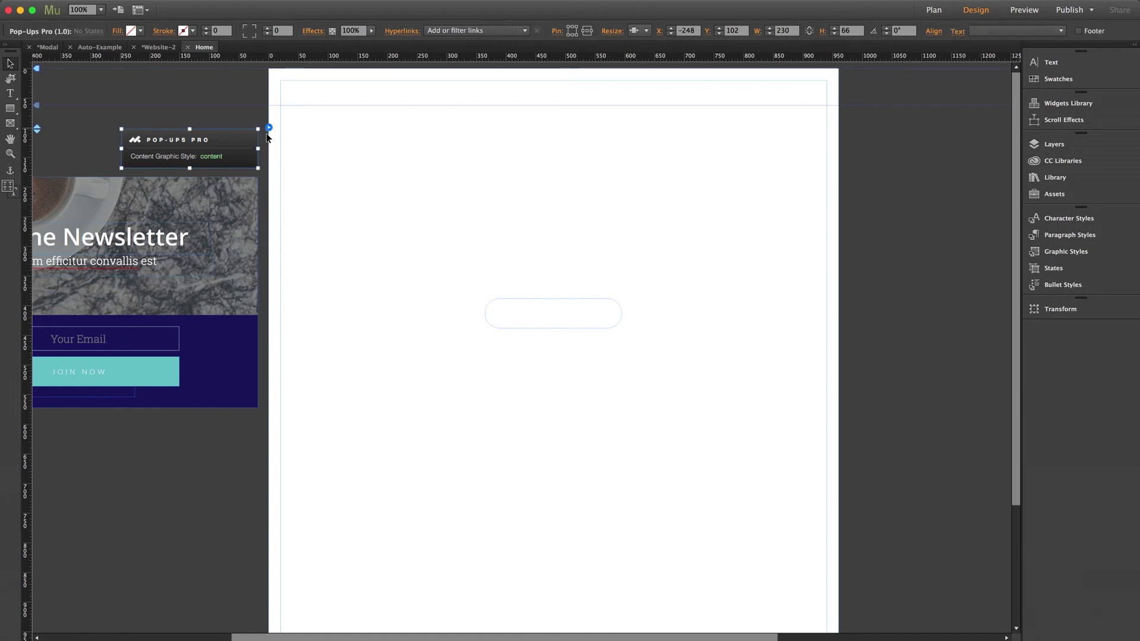
- Set the pop-up's Close Button Type to Custom using the 'close' graphic style
left_click(271, 127)
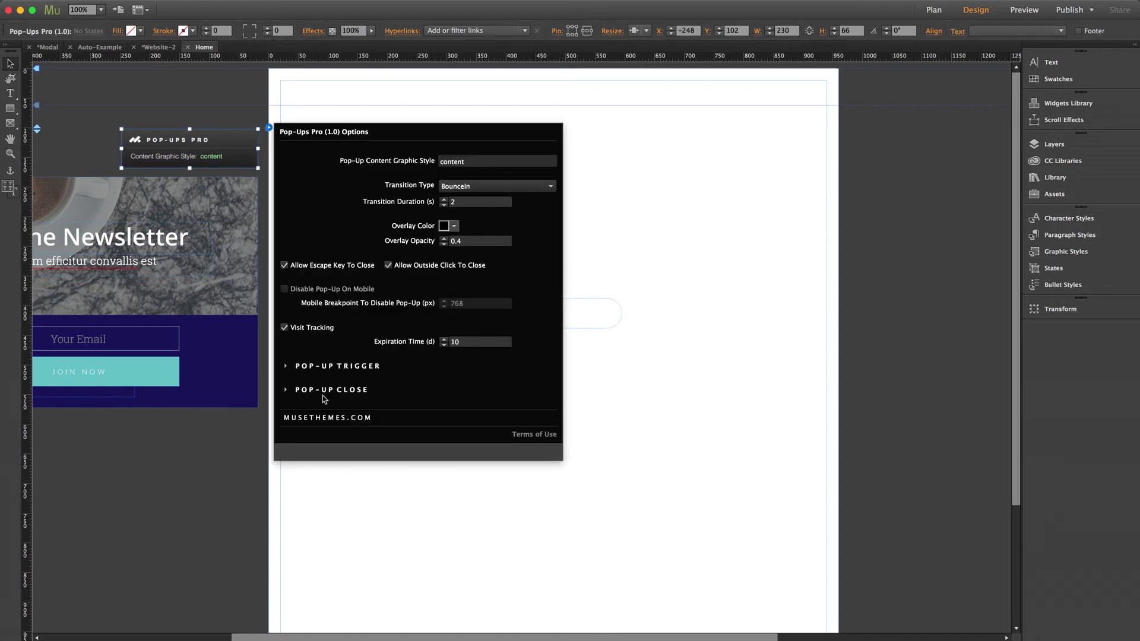
left_click(346, 391)
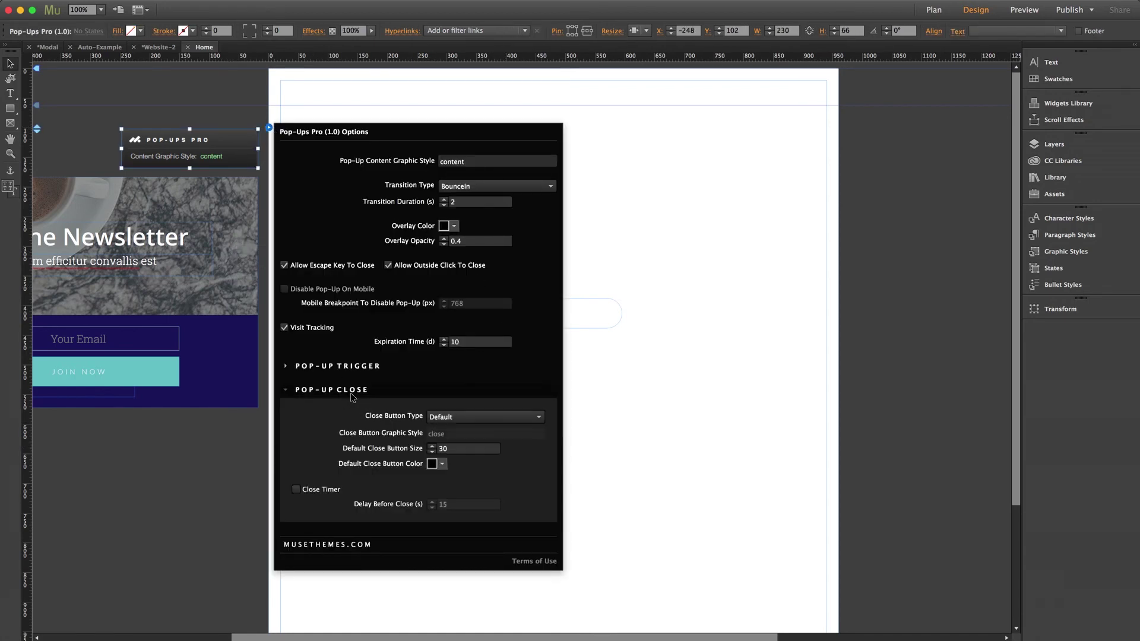
left_click(451, 416)
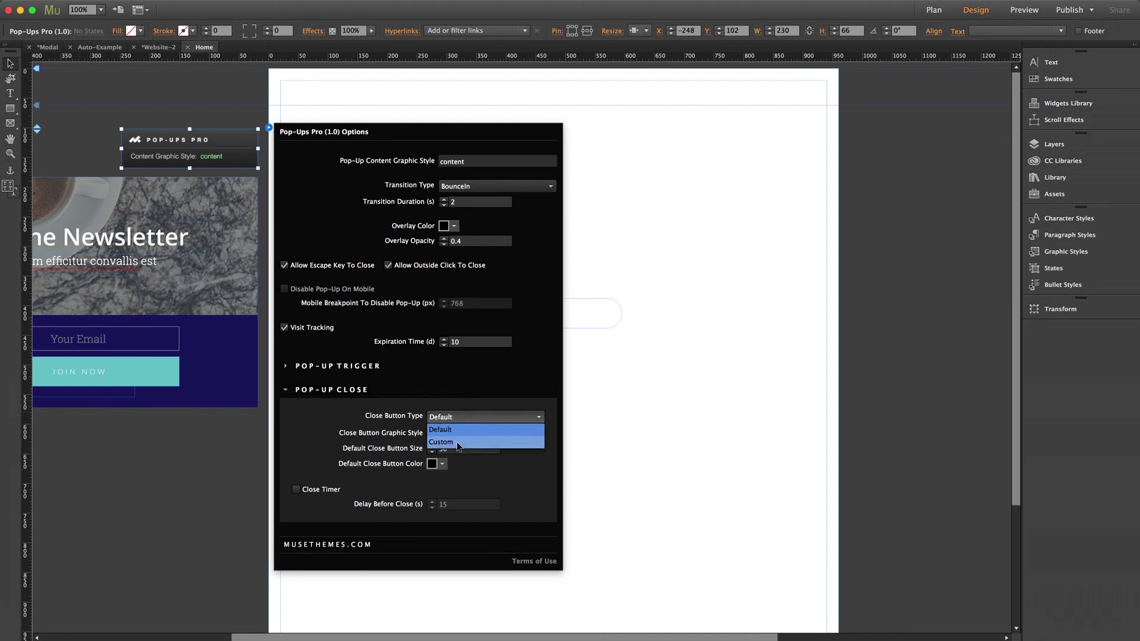
left_click(461, 424)
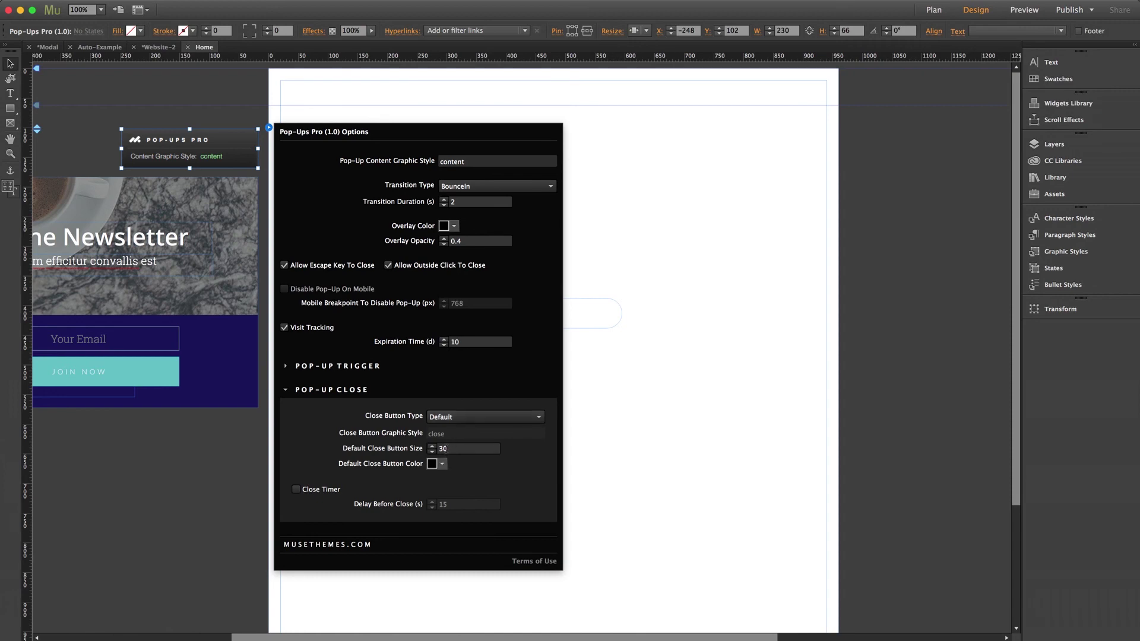
left_click(458, 419)
left_click(452, 442)
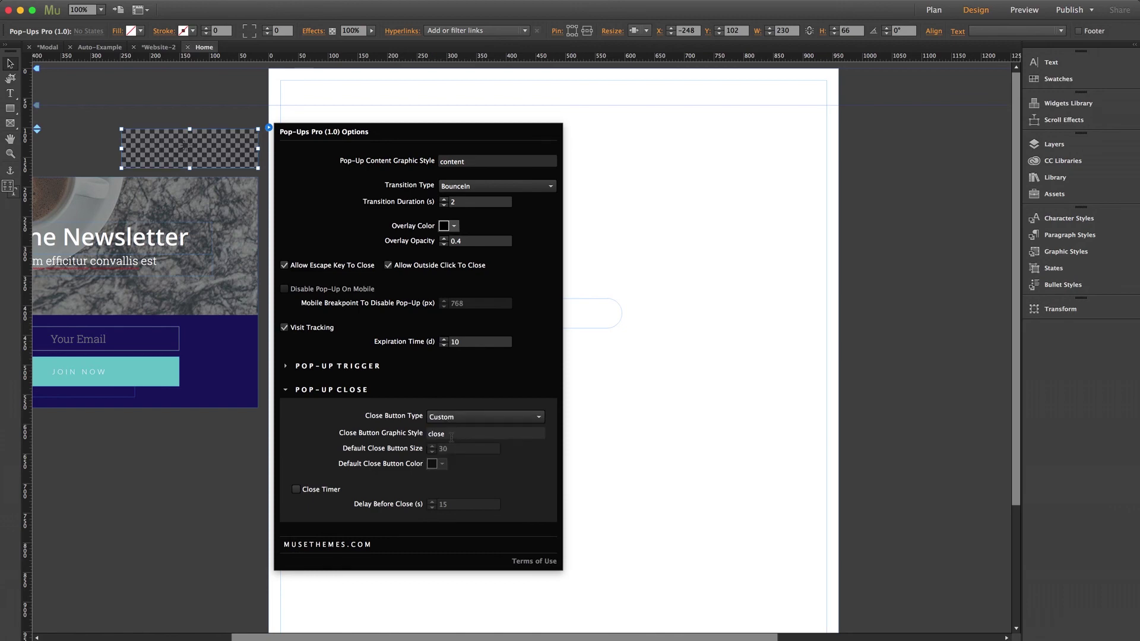
left_click(452, 434)
type("close")
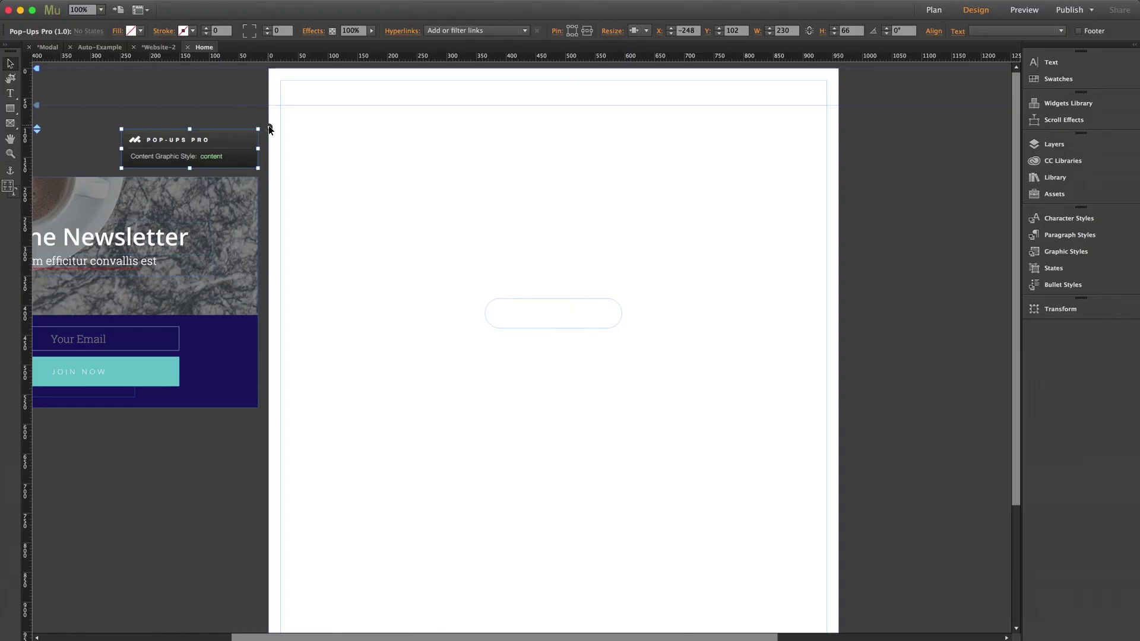
- Enable Close Timer in the pop-up close settings, closing after 15 seconds
left_click(269, 128)
left_click(355, 391)
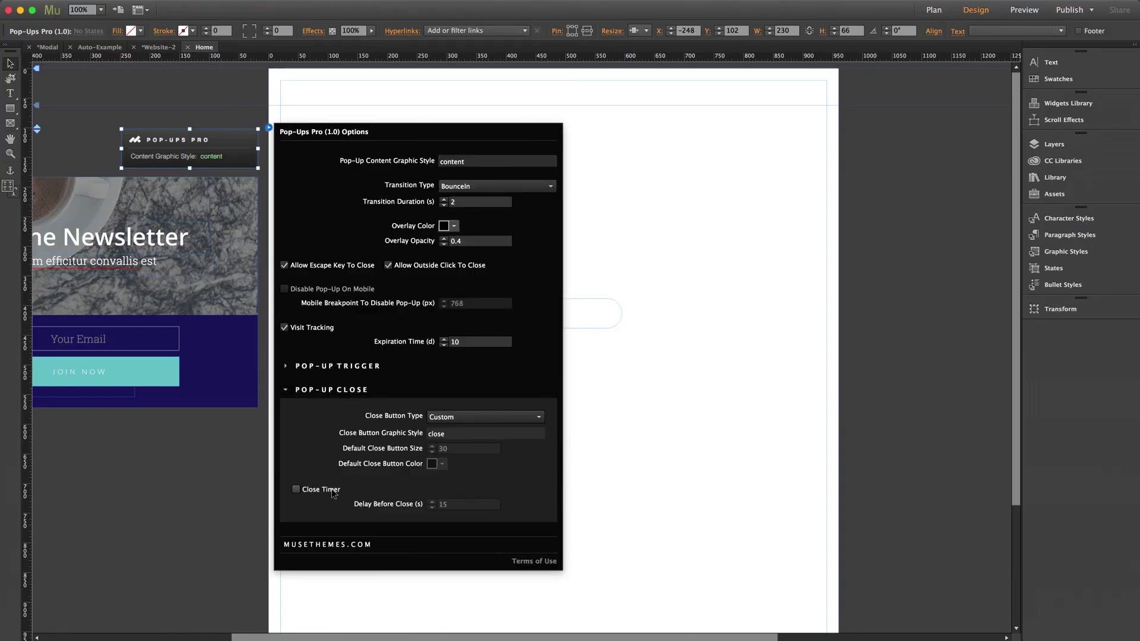
left_click(295, 490)
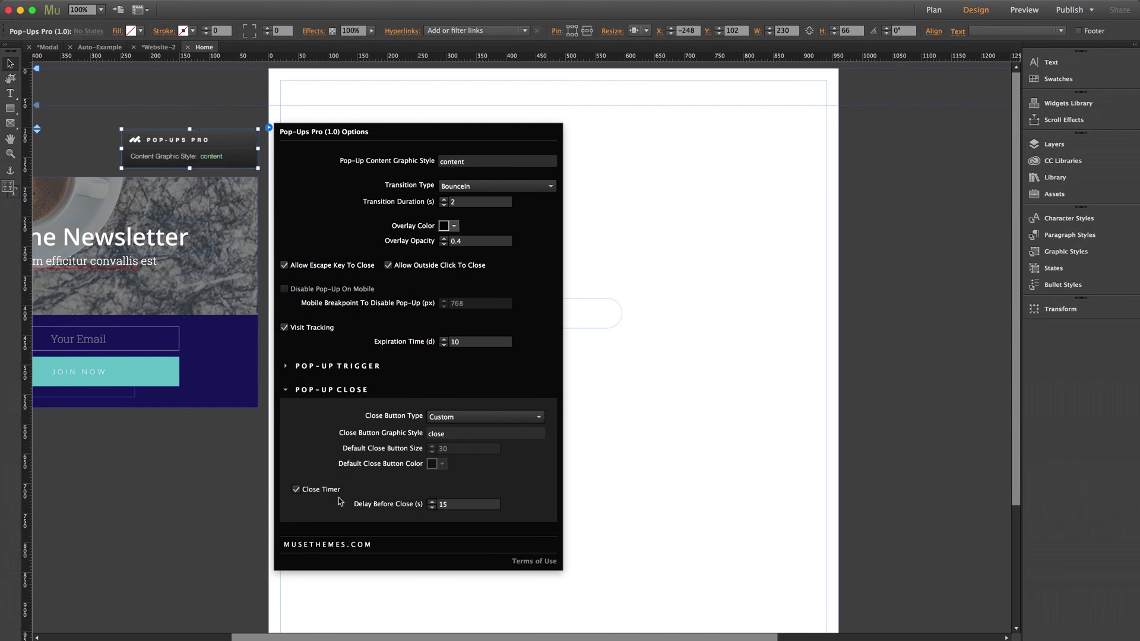